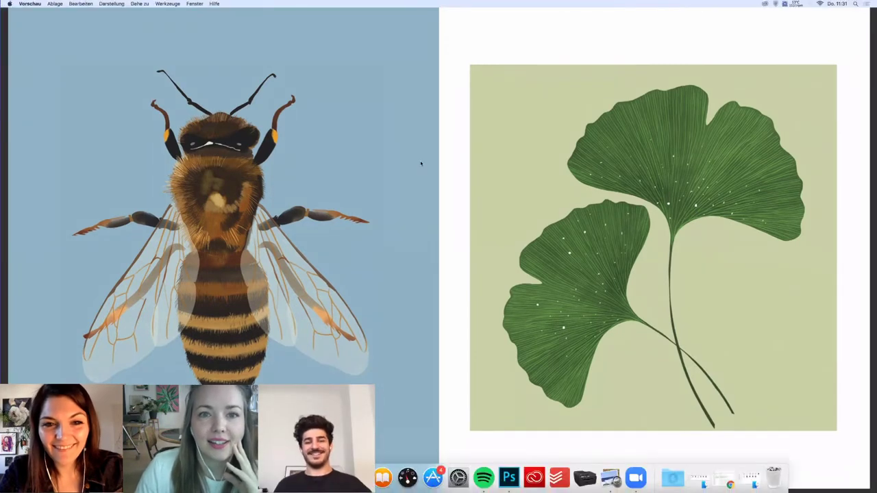
Leave the full-screen view of adobe 2020 live.pdf, look back at the butterfly and shell page, close the PDF and switch to Photoshop
{"action": "key", "text": "Escape"}
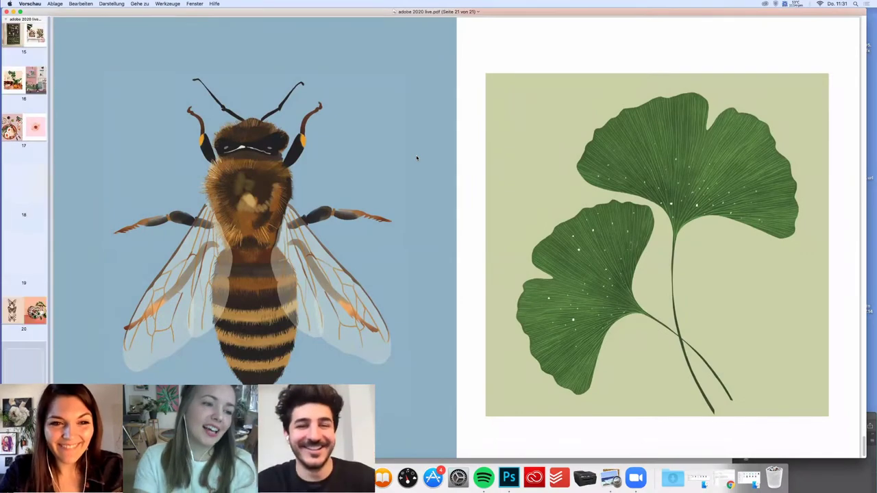
{"action": "scroll", "coordinate": [417, 158], "scroll_direction": "up", "scroll_amount": 3}
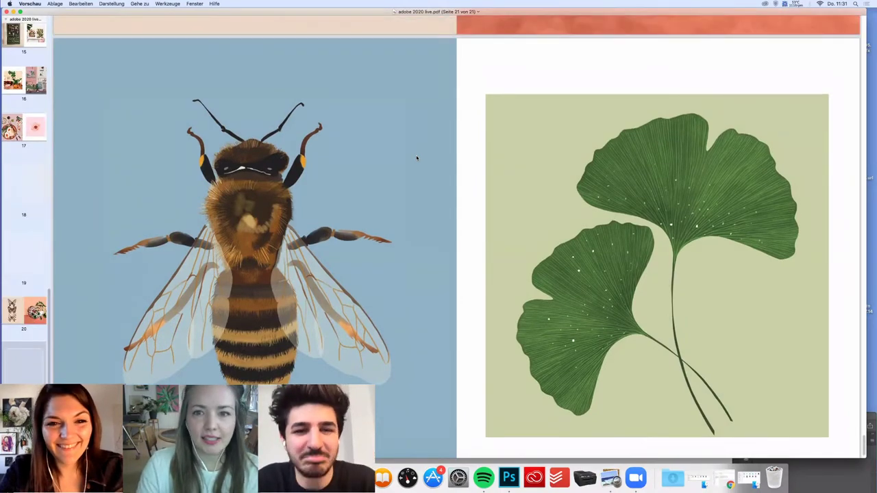
{"action": "scroll", "coordinate": [416, 158], "scroll_direction": "up", "scroll_amount": 10}
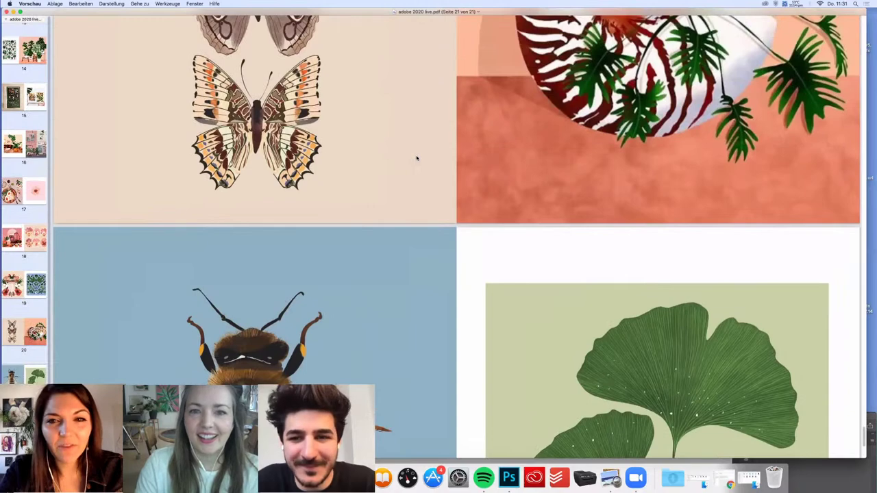
{"action": "scroll", "coordinate": [417, 158], "scroll_direction": "up", "scroll_amount": 5}
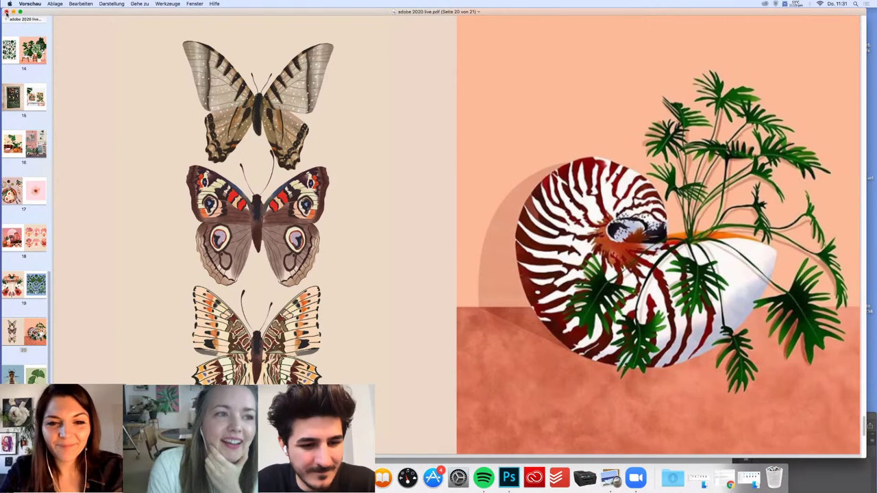
{"action": "left_click", "coordinate": [7, 12]}
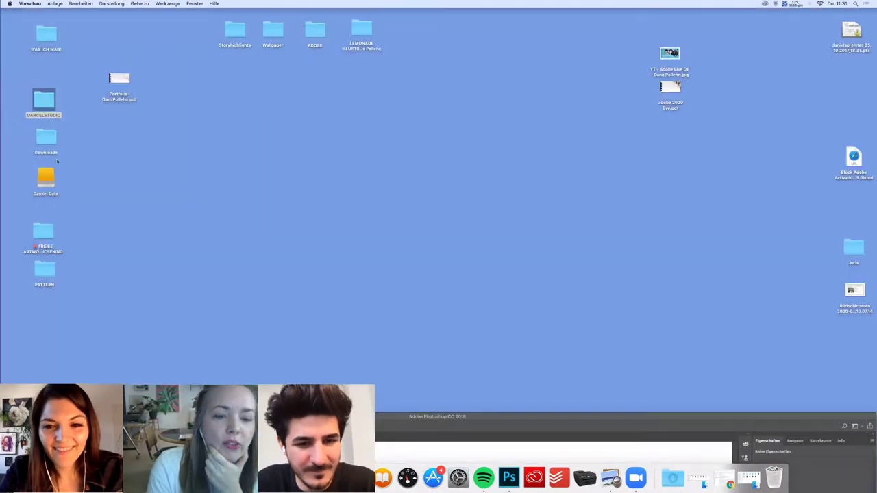
{"action": "double_click", "coordinate": [422, 417]}
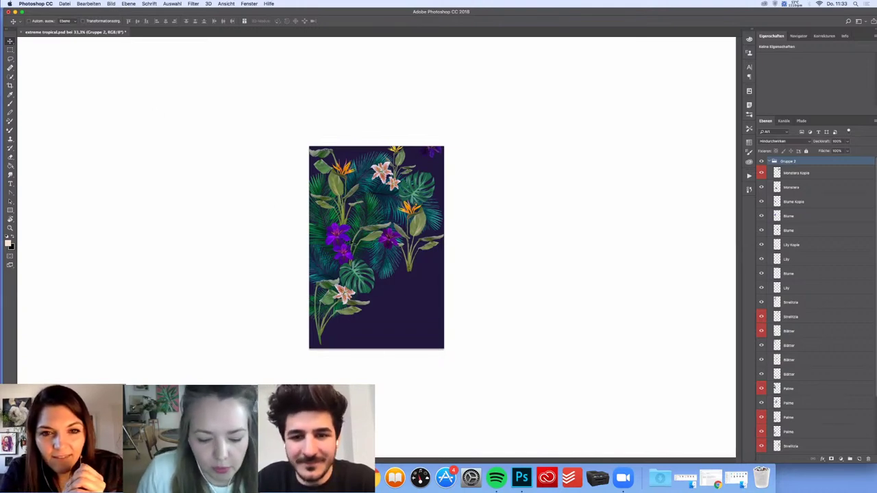
Move the lower Monstera leaf into the empty dark area to the right of the lower lily
{"action": "left_click_drag", "start_coordinate": [359, 233], "coordinate": [361, 259]}
{"action": "key", "text": "z"}
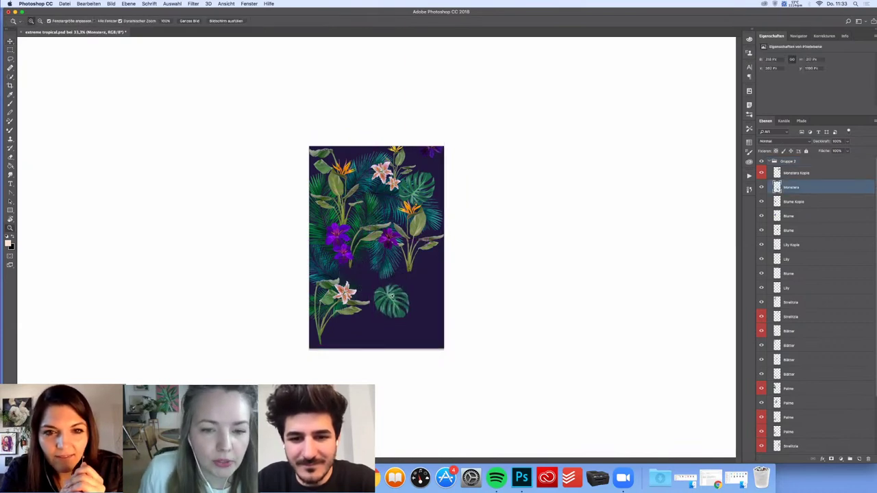
{"action": "left_click_drag", "start_coordinate": [415, 288], "coordinate": [397, 293]}
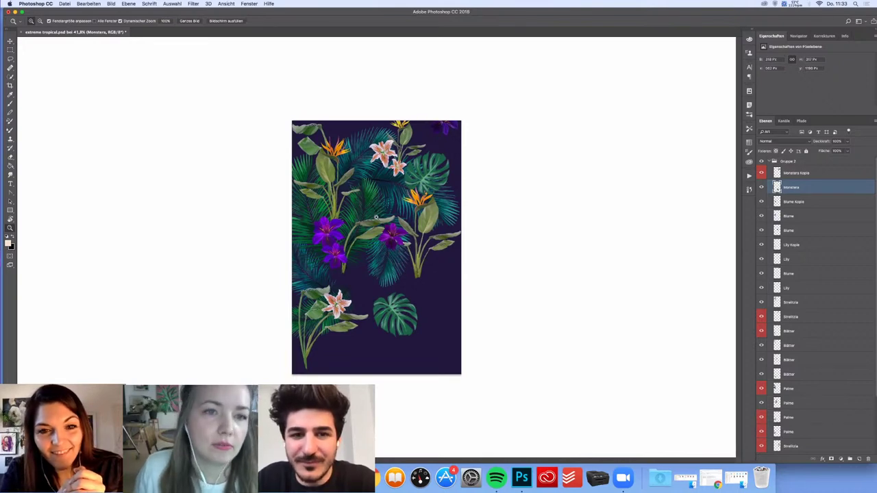
{"action": "left_click", "coordinate": [225, 4]}
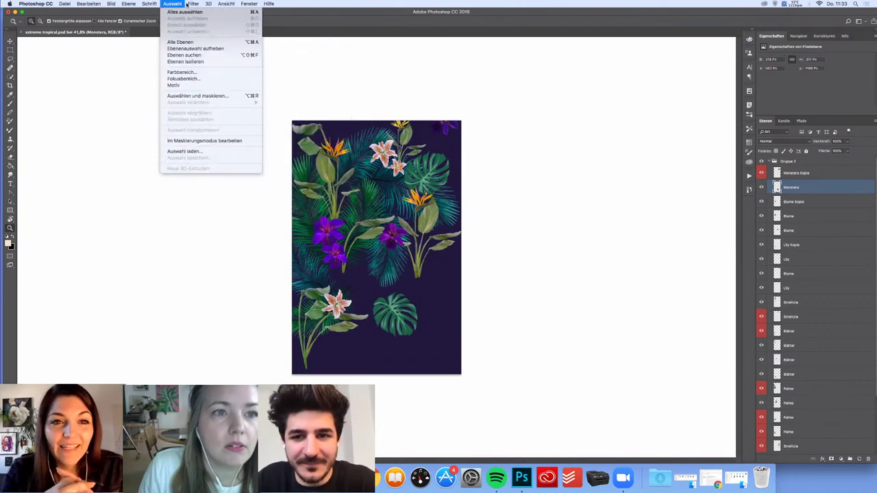
{"action": "mouse_move", "coordinate": [184, 5]}
{"action": "mouse_move", "coordinate": [145, 5]}
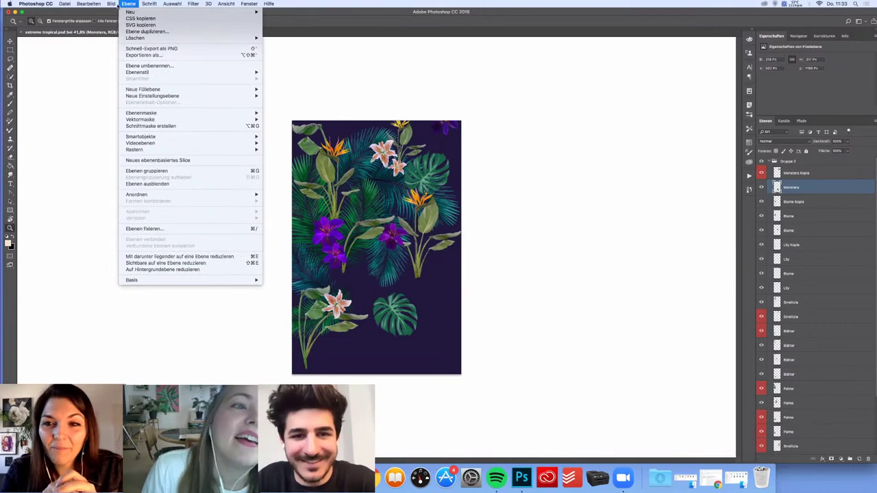
{"action": "mouse_move", "coordinate": [88, 4]}
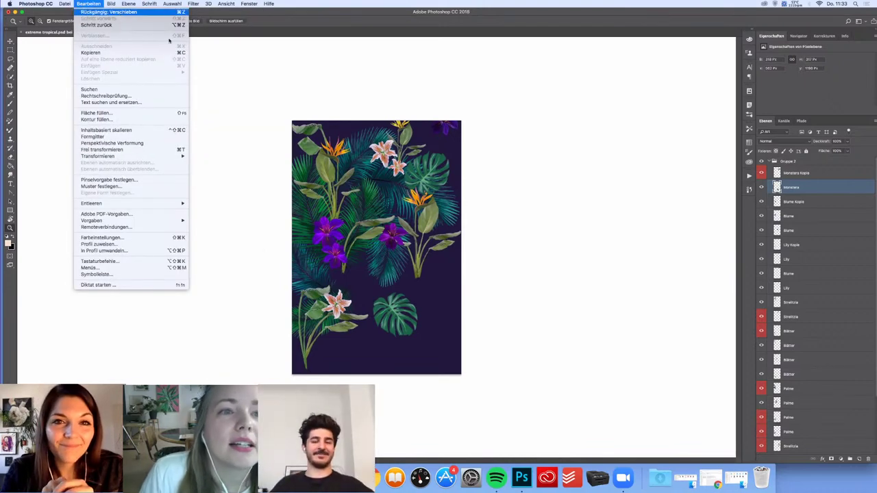
{"action": "left_click", "coordinate": [209, 90]}
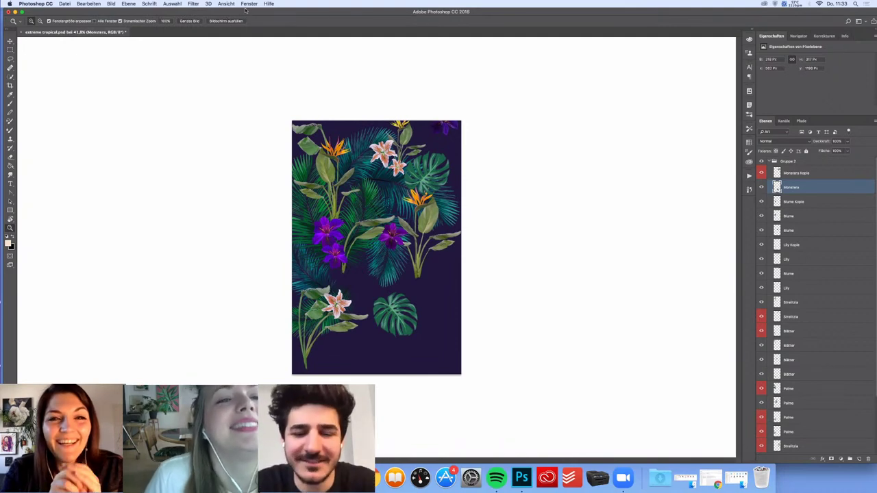
Open the Adobe Textile Designer (Pattern) - Beta extension
{"action": "left_click", "coordinate": [246, 6]}
{"action": "mouse_move", "coordinate": [294, 36]}
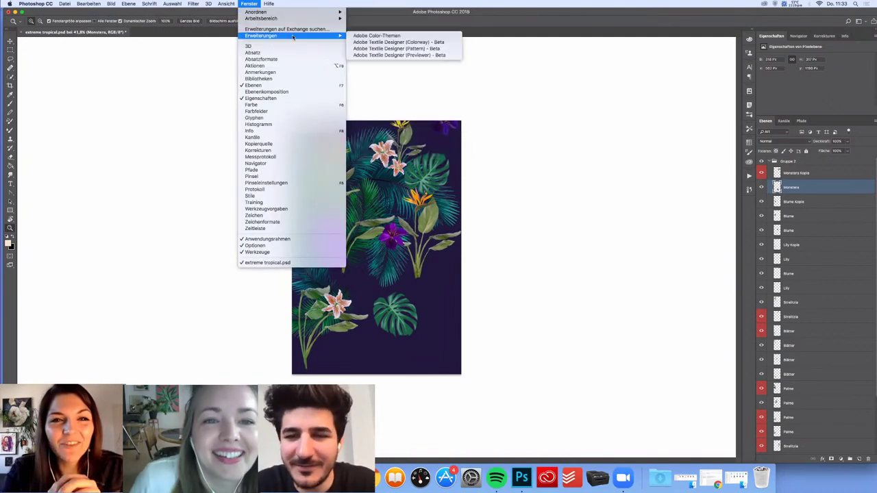
{"action": "left_click", "coordinate": [371, 48]}
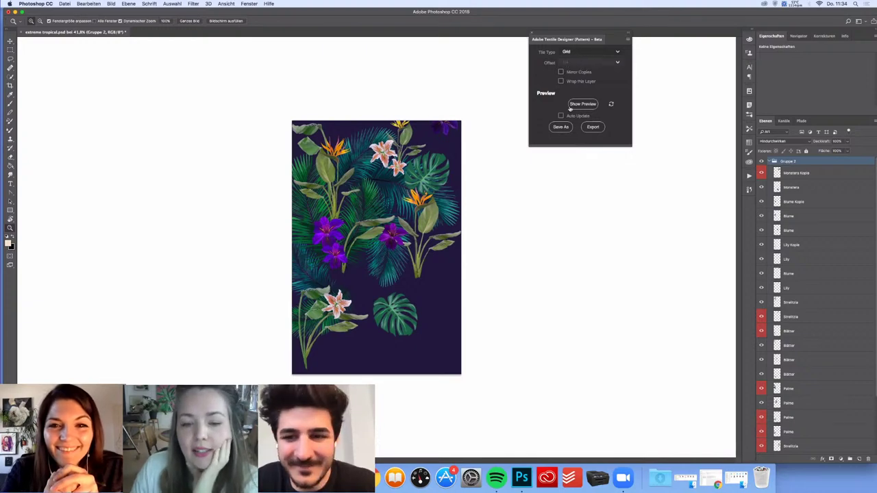
Set the pattern's tile type to Drop by Column with an offset of 1/2
{"action": "left_click", "coordinate": [587, 54]}
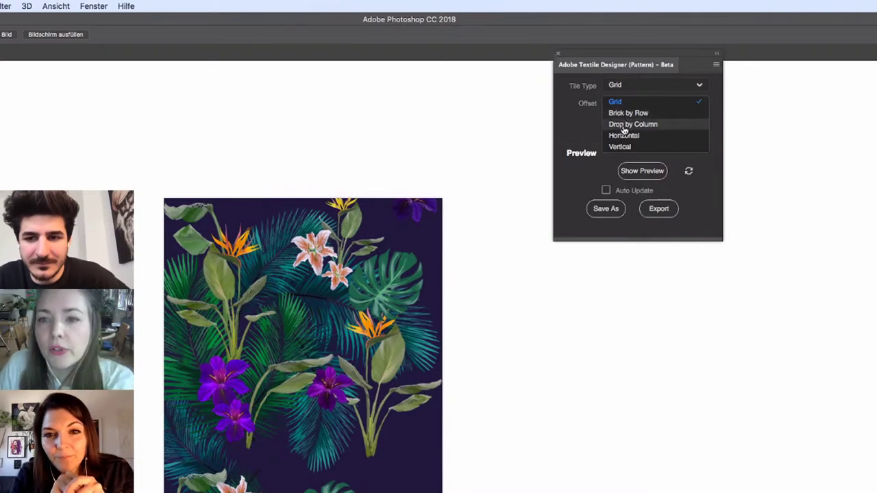
{"action": "left_click", "coordinate": [625, 87]}
{"action": "left_click", "coordinate": [636, 84]}
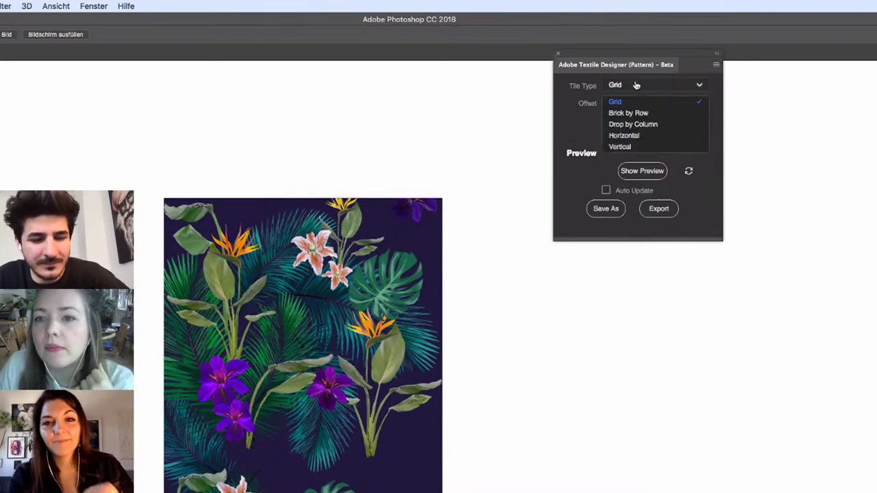
{"action": "left_click", "coordinate": [633, 126]}
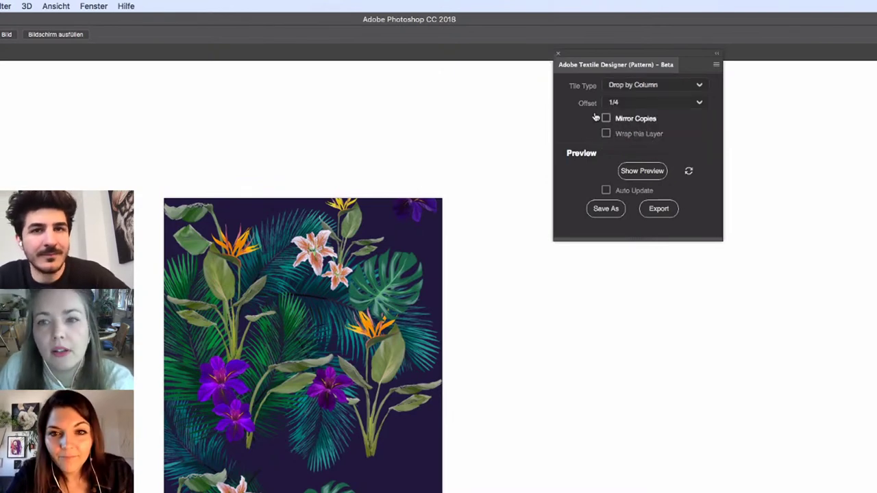
{"action": "left_click", "coordinate": [619, 102]}
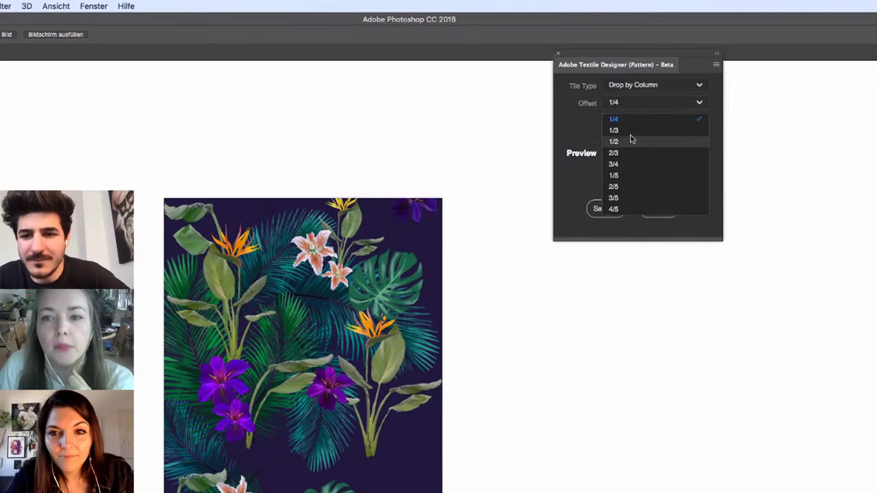
{"action": "left_click", "coordinate": [625, 142]}
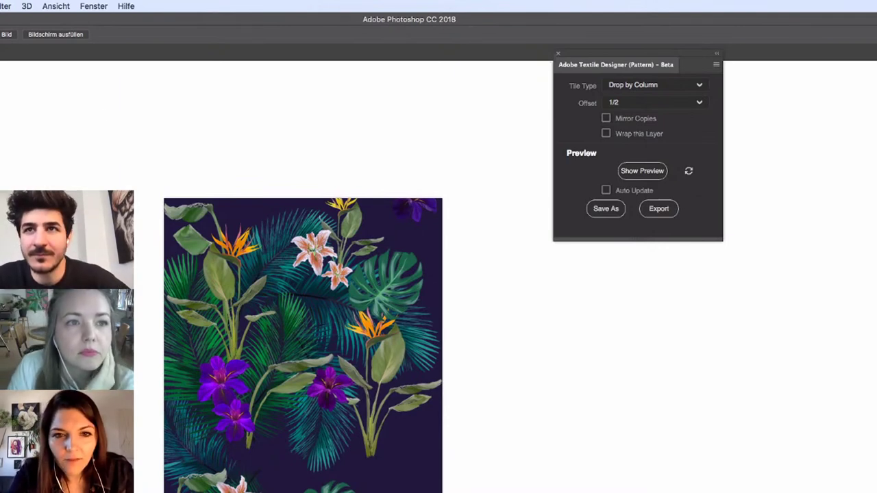
{"action": "left_click", "coordinate": [6, 6]}
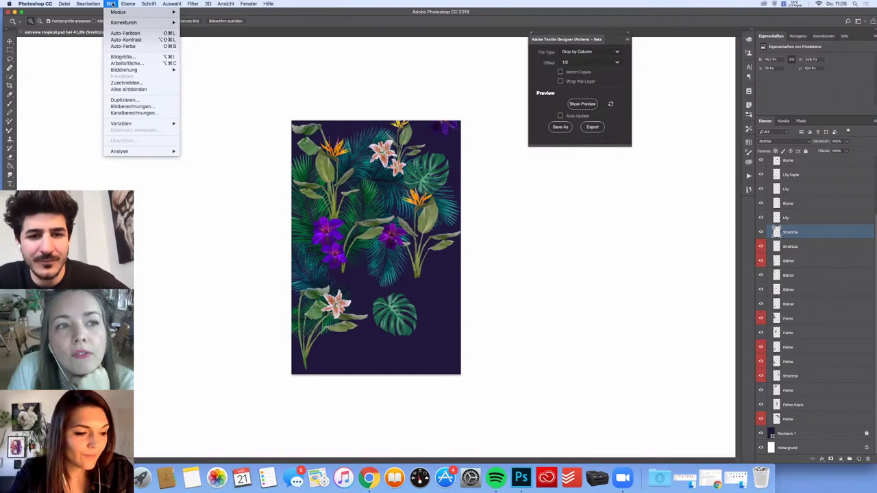
{"action": "left_click", "coordinate": [137, 248]}
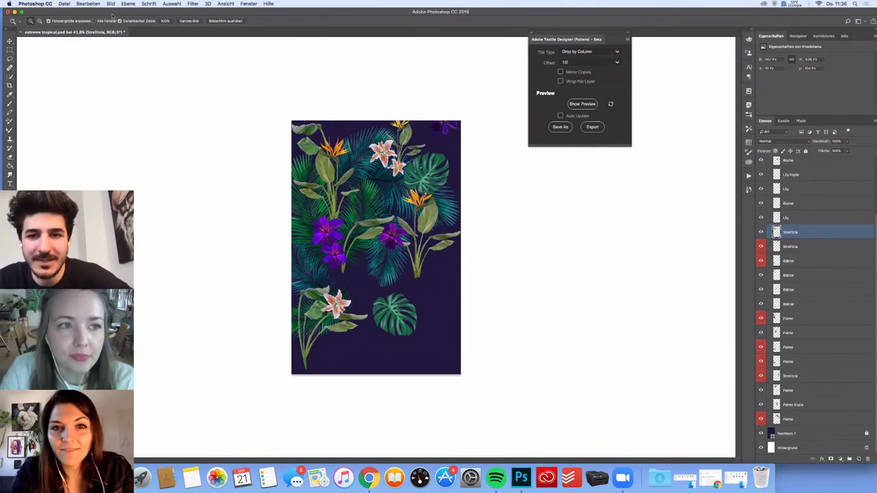
Close the Adobe Textile Designer (Pattern) - Beta extension
{"action": "left_click", "coordinate": [154, 5]}
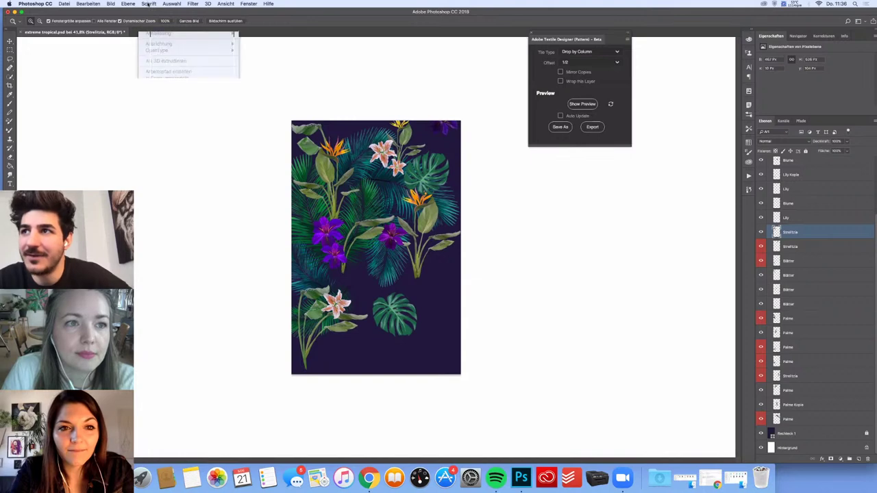
{"action": "mouse_move", "coordinate": [130, 6]}
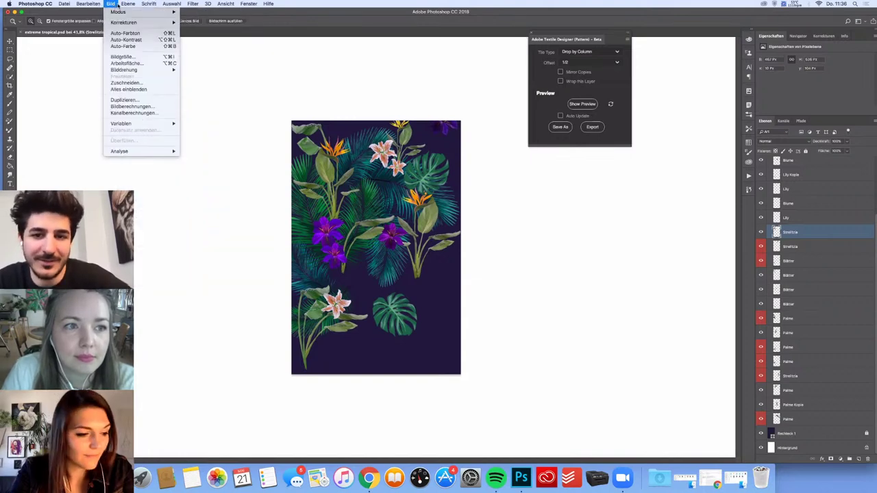
{"action": "mouse_move", "coordinate": [172, 5]}
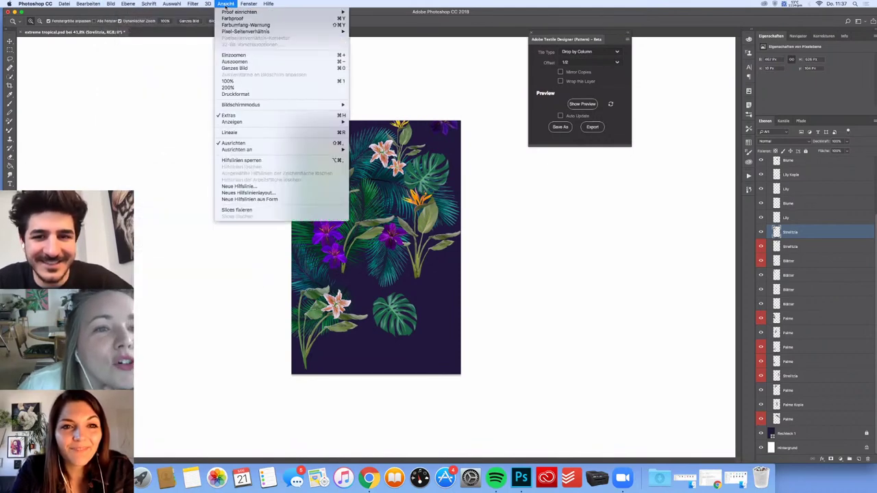
{"action": "mouse_move", "coordinate": [248, 5]}
{"action": "mouse_move", "coordinate": [304, 36]}
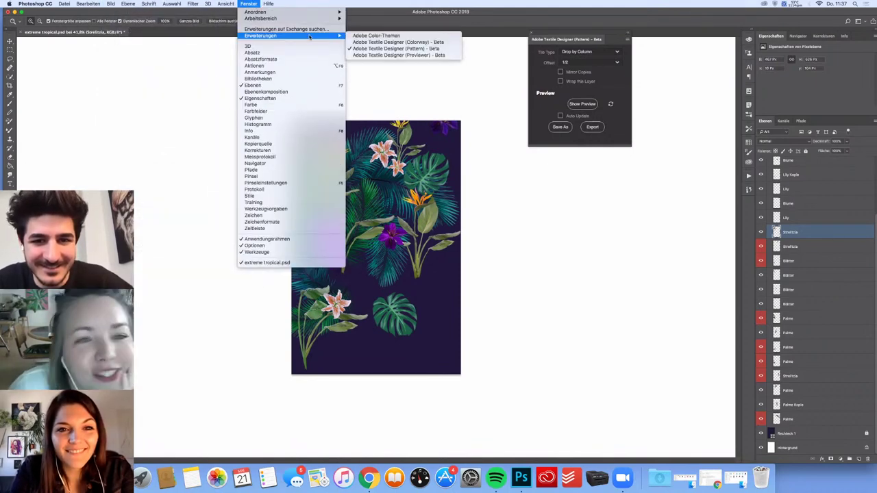
{"action": "left_click", "coordinate": [363, 49]}
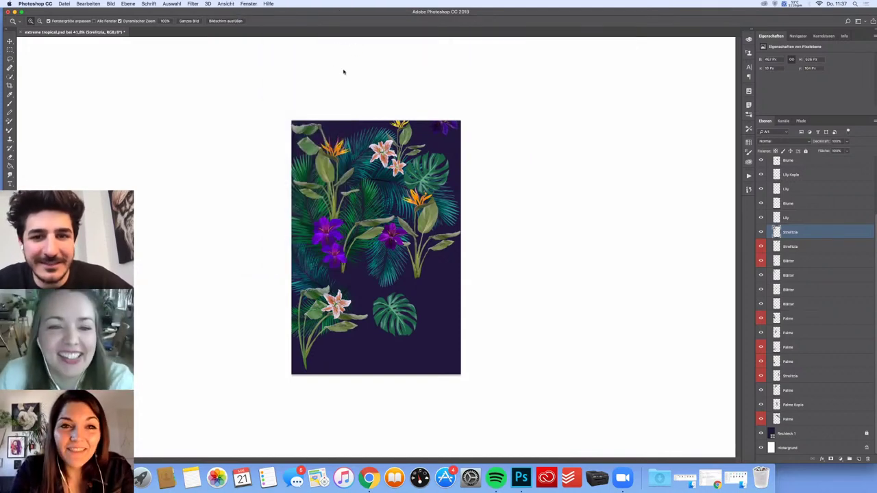
Open the Adobe Textile Designer (Previewer) - Beta extension and place its window beside the artwork
{"action": "double_click", "coordinate": [340, 11]}
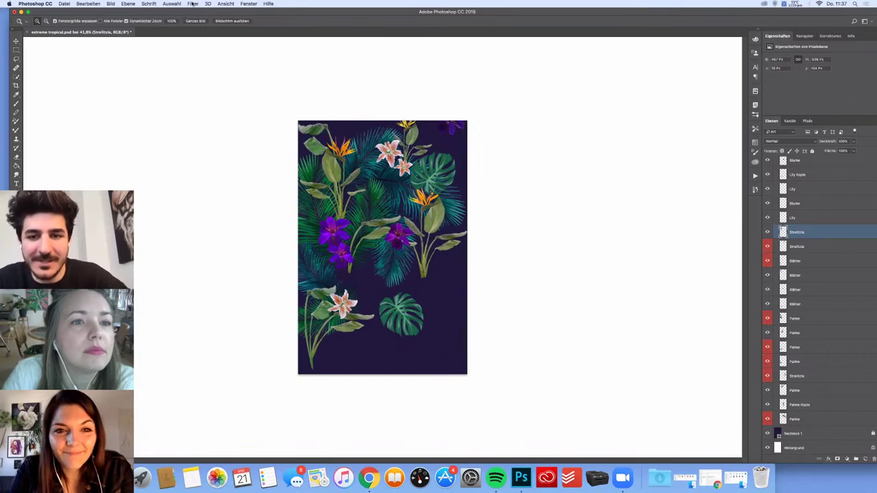
{"action": "left_click", "coordinate": [192, 4]}
{"action": "mouse_move", "coordinate": [275, 13]}
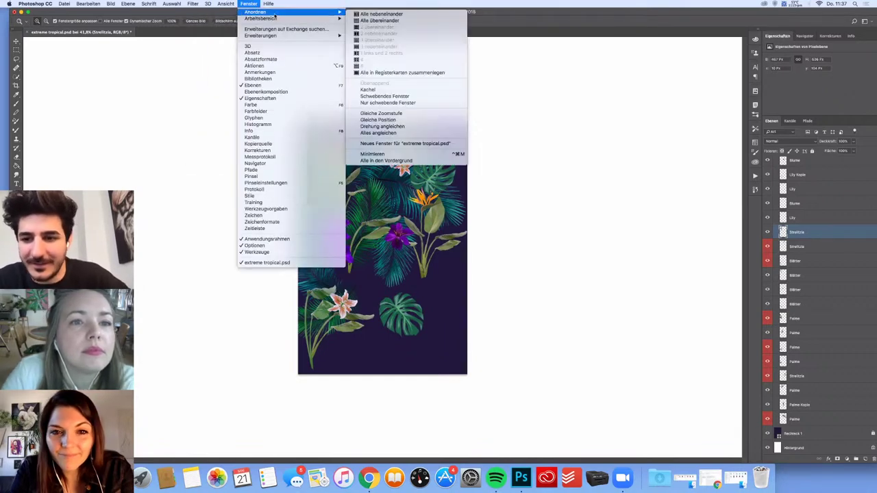
{"action": "mouse_move", "coordinate": [336, 35]}
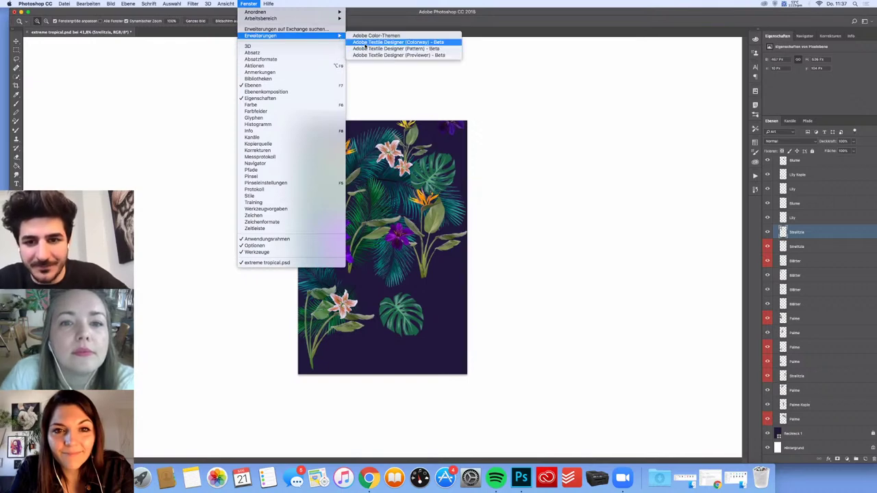
{"action": "left_click", "coordinate": [352, 55]}
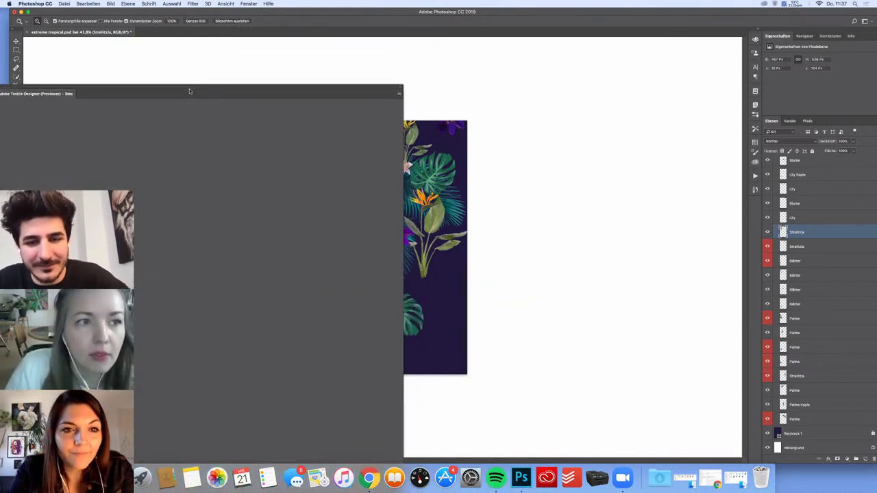
{"action": "left_click_drag", "start_coordinate": [193, 89], "coordinate": [207, 24]}
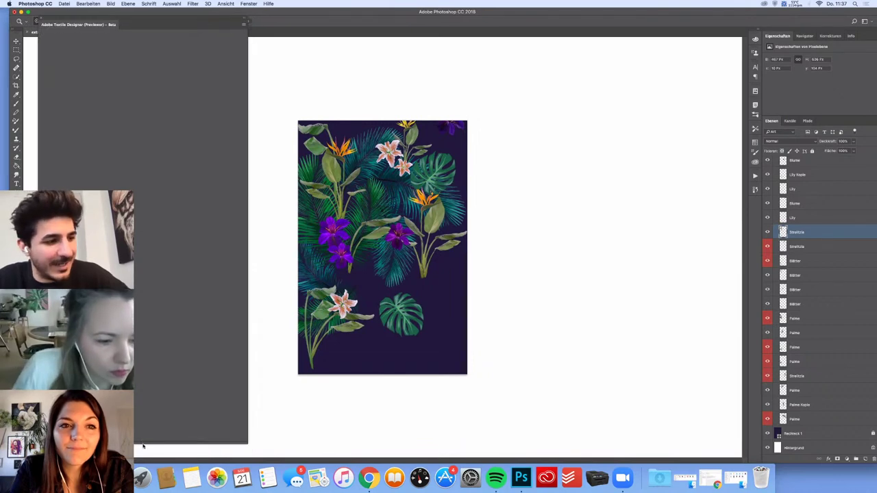
{"action": "left_click", "coordinate": [246, 3]}
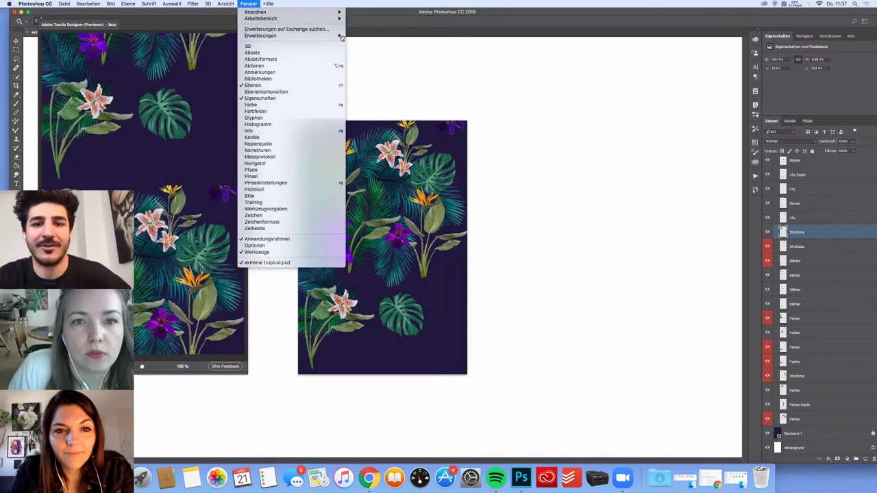
{"action": "mouse_move", "coordinate": [340, 36]}
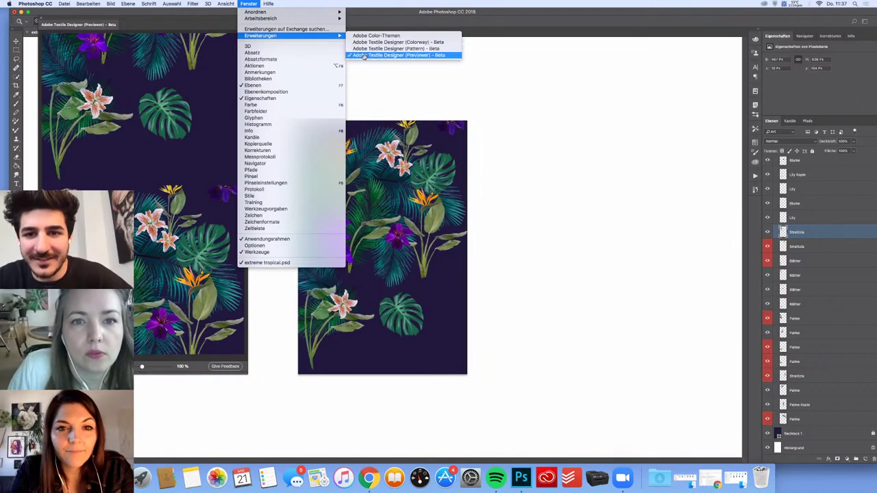
{"action": "left_click", "coordinate": [512, 84]}
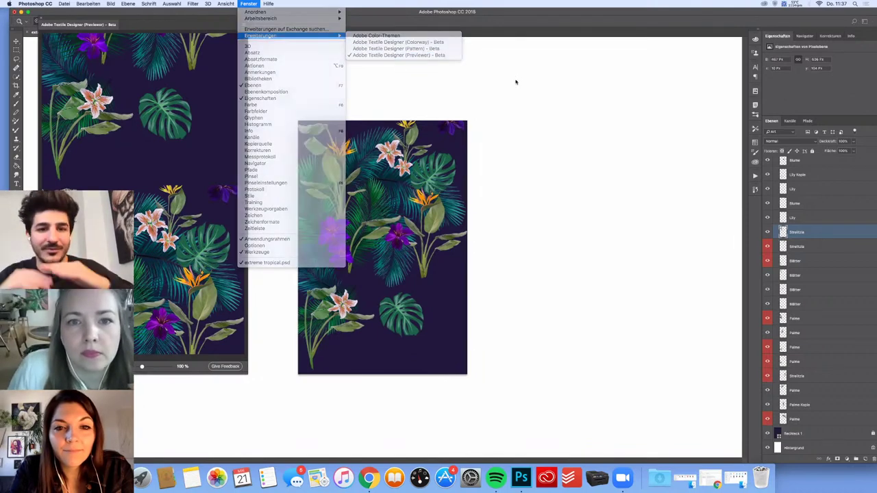
Shift the Photoshop window so the artwork sits farther from the pattern preview
{"action": "left_click_drag", "start_coordinate": [541, 11], "coordinate": [568, 3]}
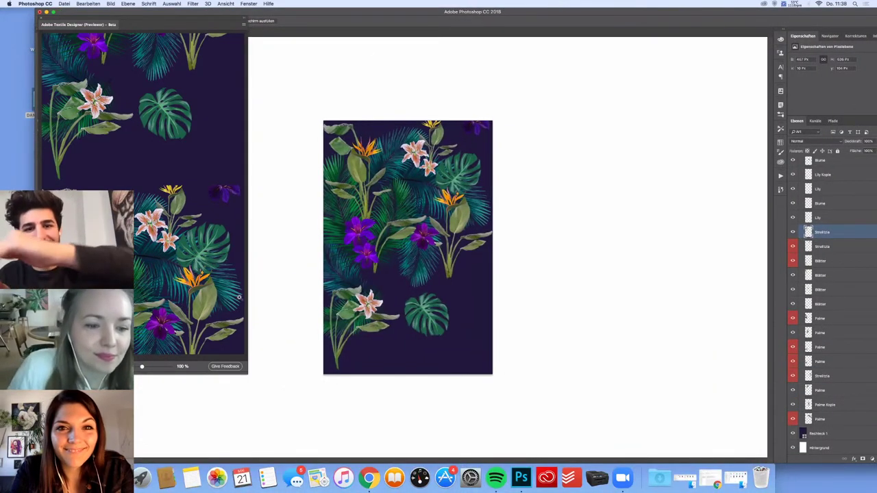
Enlarge the pattern preview window, set its zoom to 30 %, and dismiss the product survey
{"action": "left_click_drag", "start_coordinate": [249, 373], "coordinate": [278, 397]}
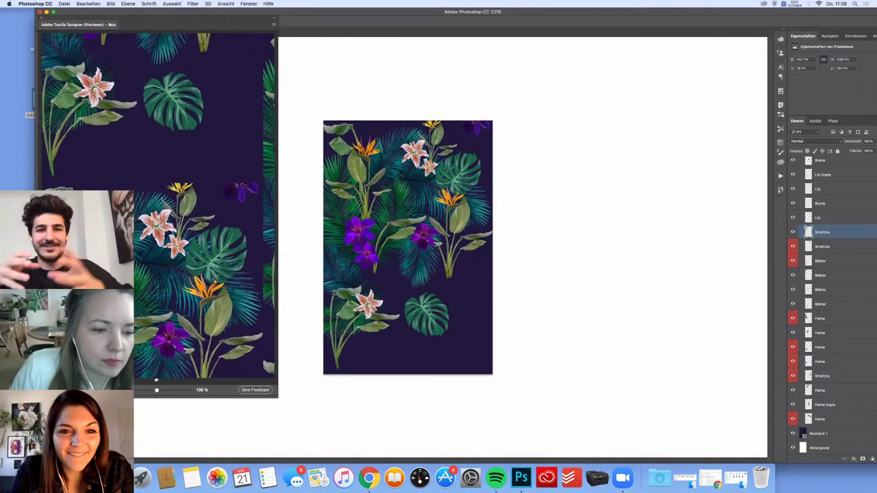
{"action": "left_click_drag", "start_coordinate": [142, 389], "coordinate": [139, 389]}
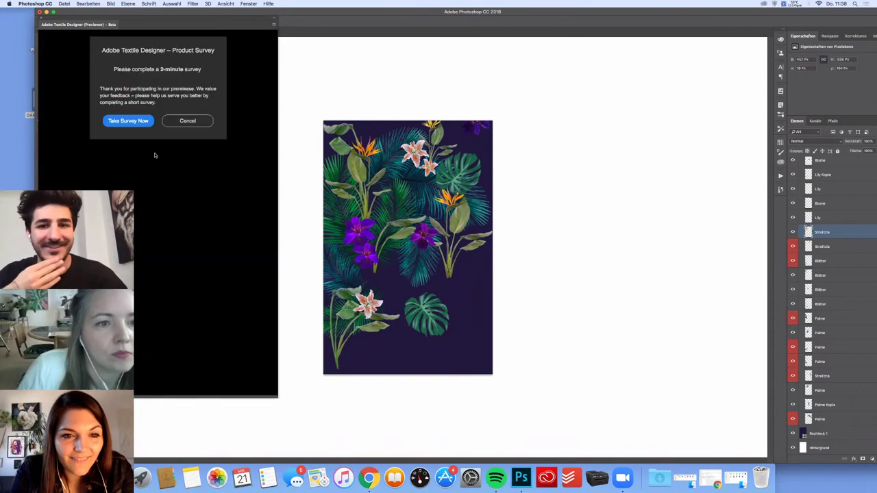
{"action": "left_click", "coordinate": [180, 121]}
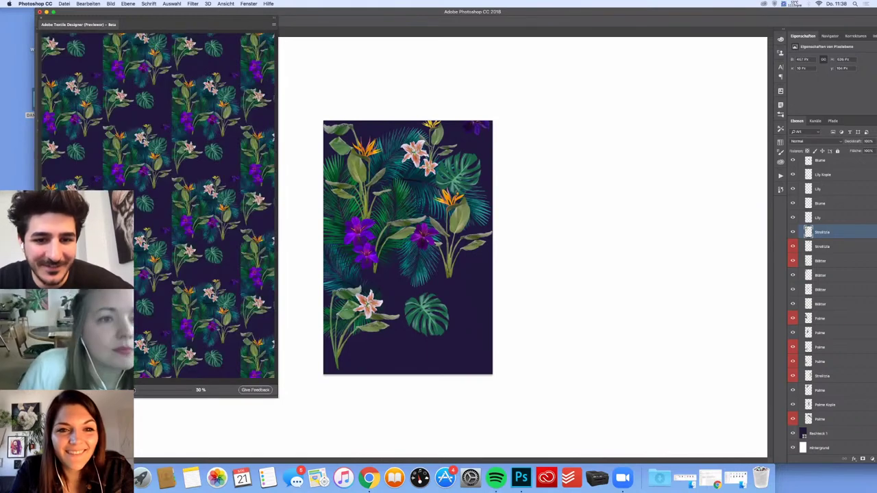
Open the Adobe Textile Designer (Pattern) - Beta extension and place its window in the empty canvas area clear of the artwork
{"action": "left_click", "coordinate": [247, 4]}
{"action": "mouse_move", "coordinate": [253, 12]}
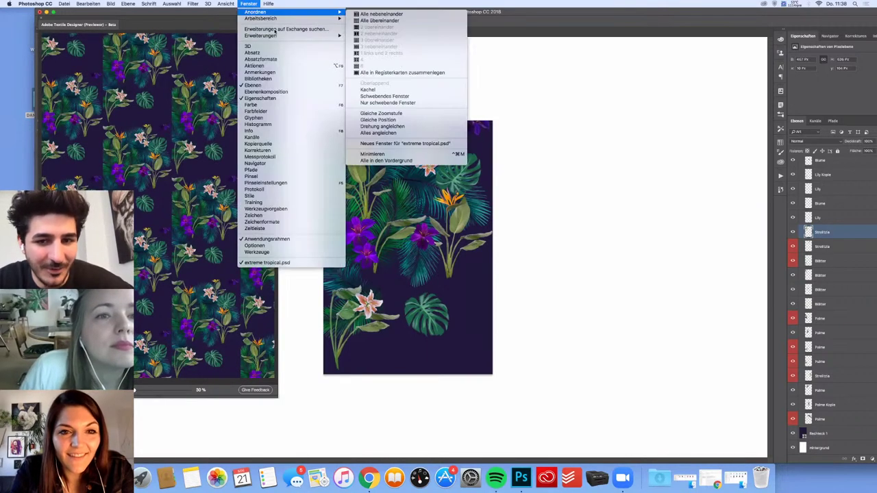
{"action": "mouse_move", "coordinate": [315, 35]}
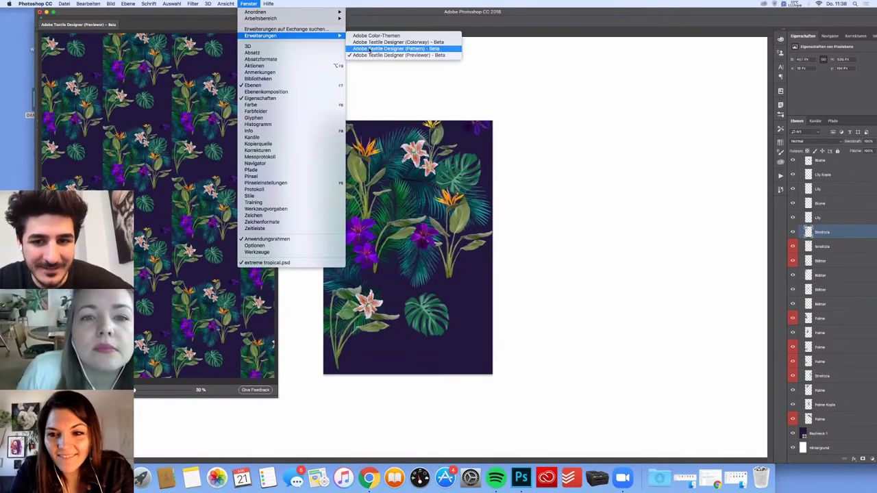
{"action": "left_click", "coordinate": [370, 49]}
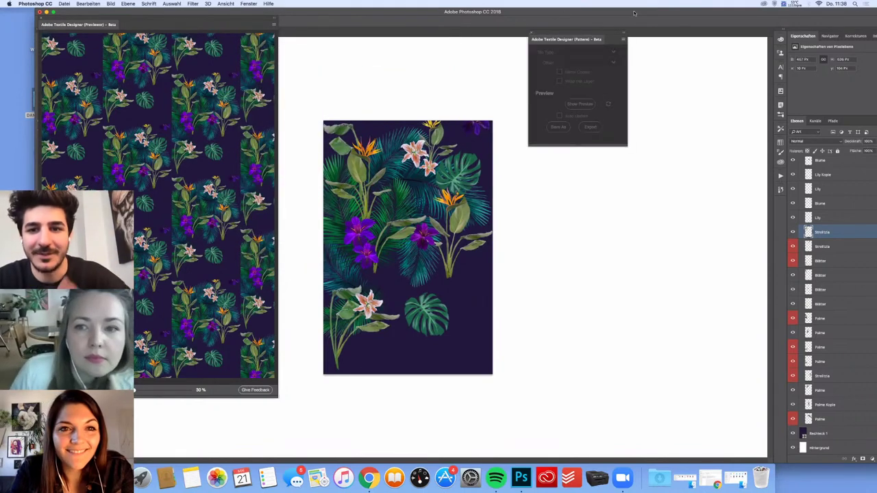
{"action": "left_click_drag", "start_coordinate": [604, 37], "coordinate": [699, 19]}
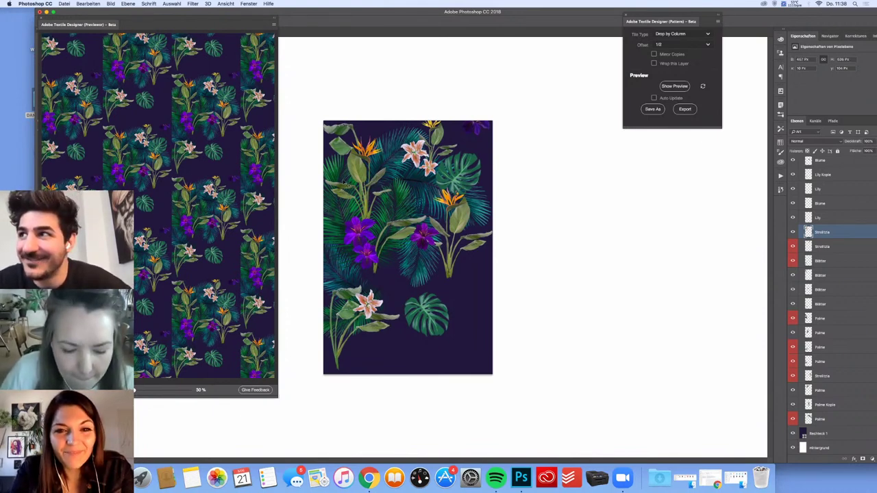
Shift the orange strelitzia and the leaf stem in the artwork's upper-left corner slightly up and to the left
{"action": "key", "text": "v"}
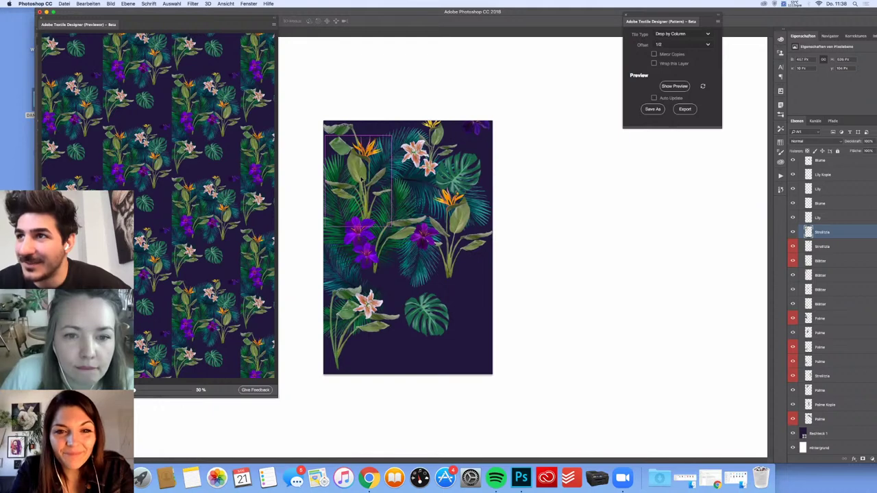
{"action": "left_click_drag", "start_coordinate": [362, 179], "coordinate": [339, 130]}
{"action": "left_click_drag", "start_coordinate": [339, 130], "coordinate": [334, 123]}
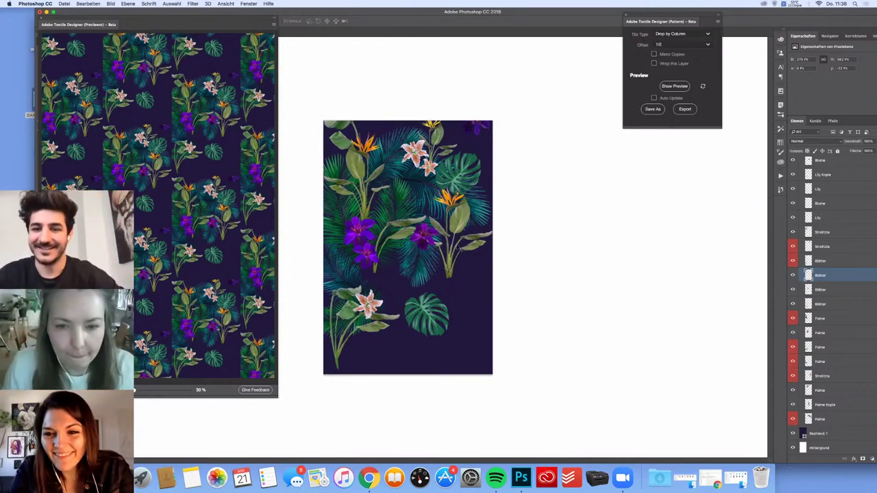
Move the strelitzia at the artwork's right edge inward so its leaves clear the edge
{"action": "mouse_move", "coordinate": [458, 250]}
{"action": "left_mouse_down"}
{"action": "mouse_move", "coordinate": [455, 236]}
{"action": "mouse_move", "coordinate": [452, 244]}
{"action": "left_mouse_up"}
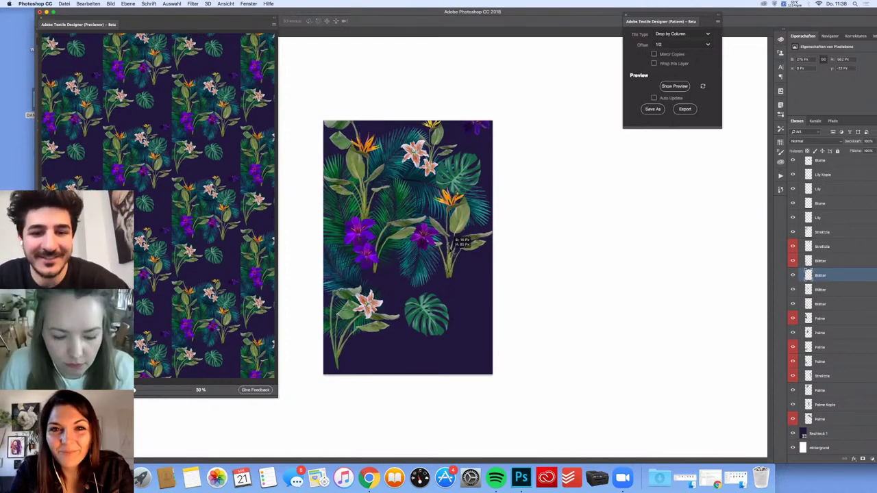
{"action": "left_click", "coordinate": [449, 268]}
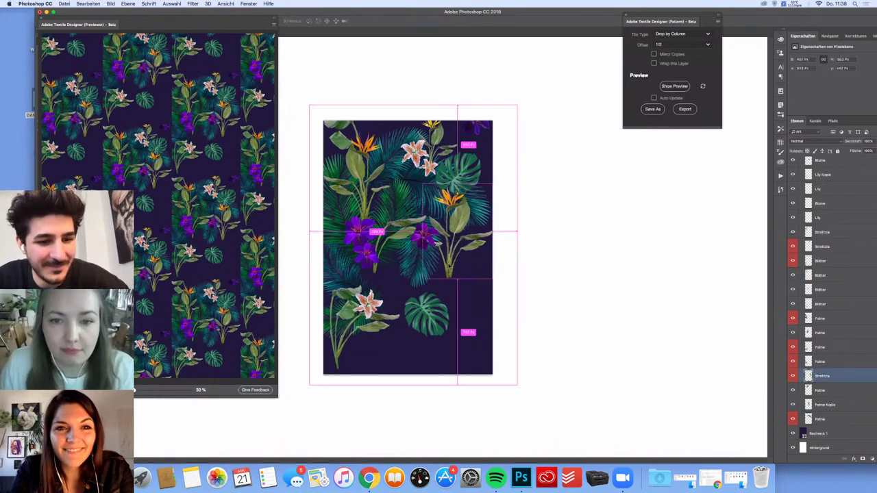
{"action": "mouse_move", "coordinate": [449, 266]}
{"action": "left_mouse_down"}
{"action": "mouse_move", "coordinate": [444, 241]}
{"action": "mouse_move", "coordinate": [454, 261]}
{"action": "left_mouse_up"}
{"action": "key", "text": "super"}
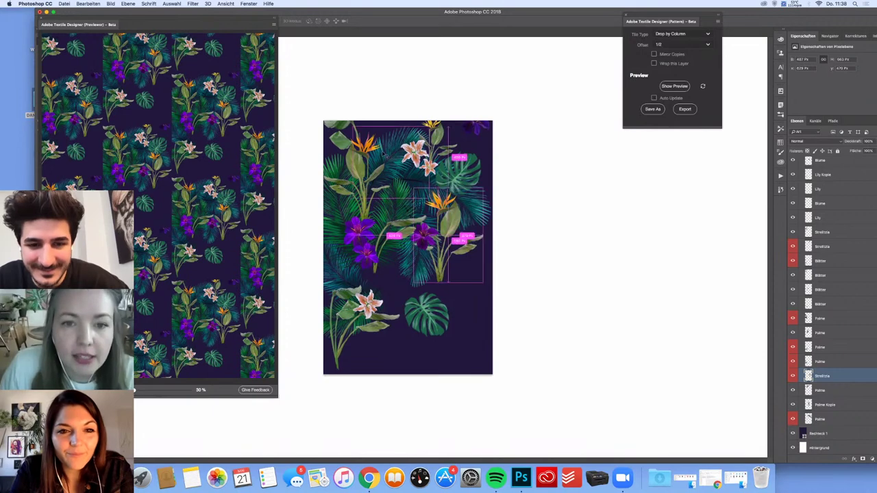
Transform the palm leaf to extend past the artwork's top edge, and move the lower lily up above the purple flowers
{"action": "left_click_drag", "start_coordinate": [385, 156], "coordinate": [439, 109]}
{"action": "key", "text": "super+t"}
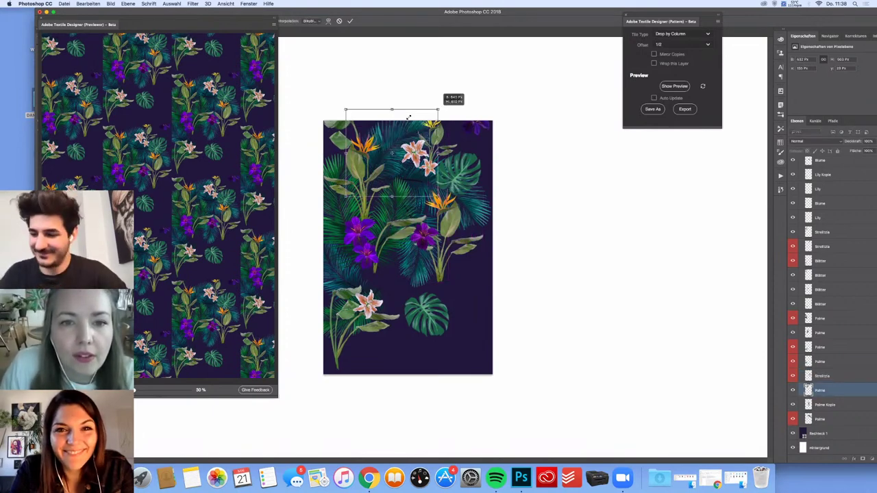
{"action": "key", "text": "Return"}
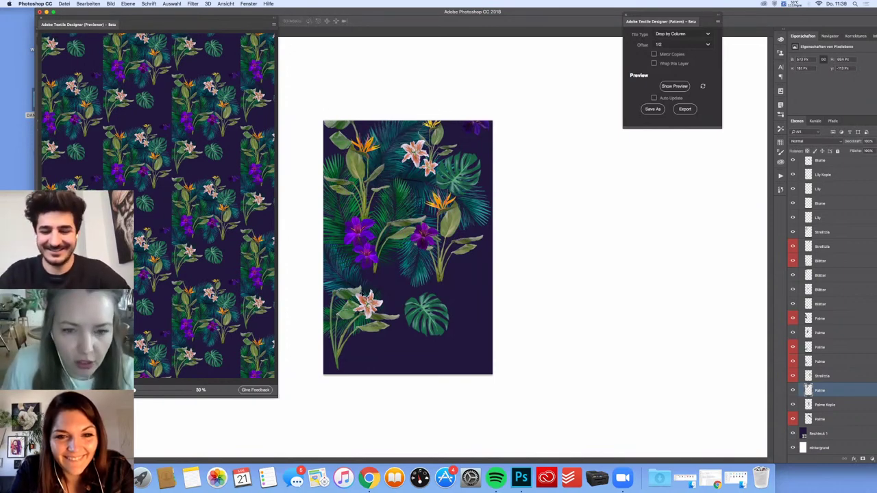
{"action": "left_click_drag", "start_coordinate": [376, 283], "coordinate": [384, 181]}
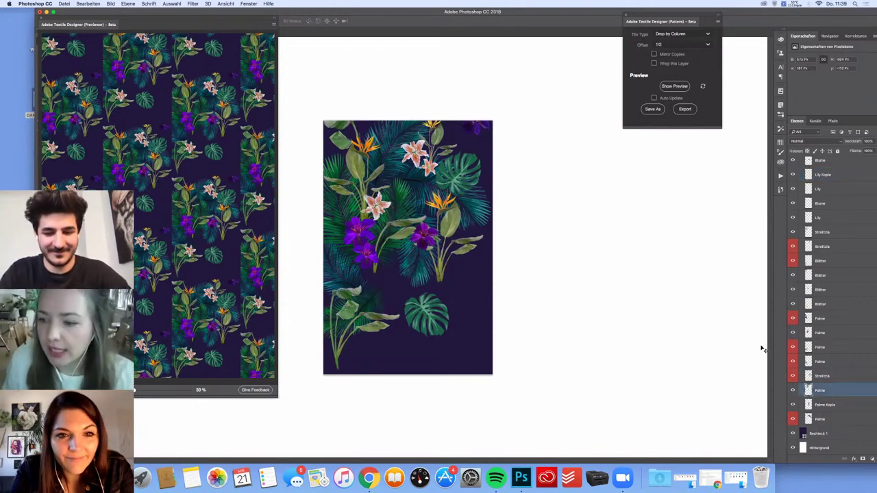
Label the layer of the palm leaf that crosses the top edge red
{"action": "left_click", "coordinate": [823, 389]}
{"action": "right_click", "coordinate": [828, 388]}
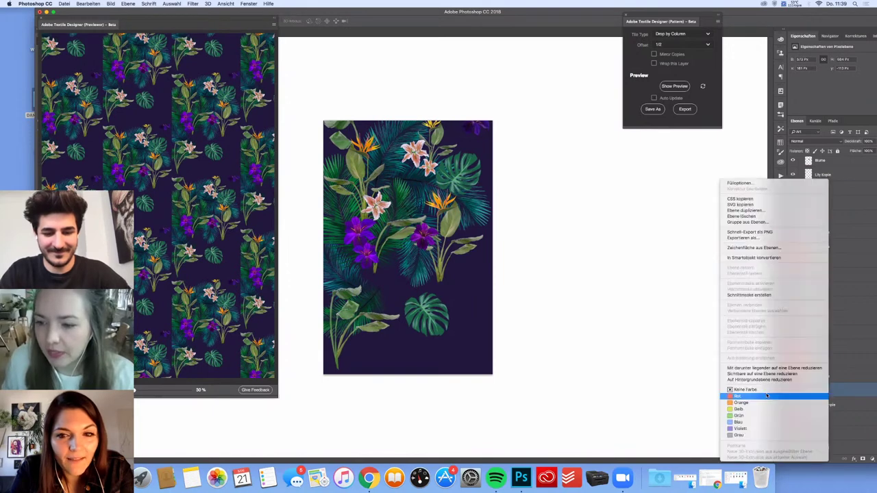
{"action": "left_click", "coordinate": [743, 398]}
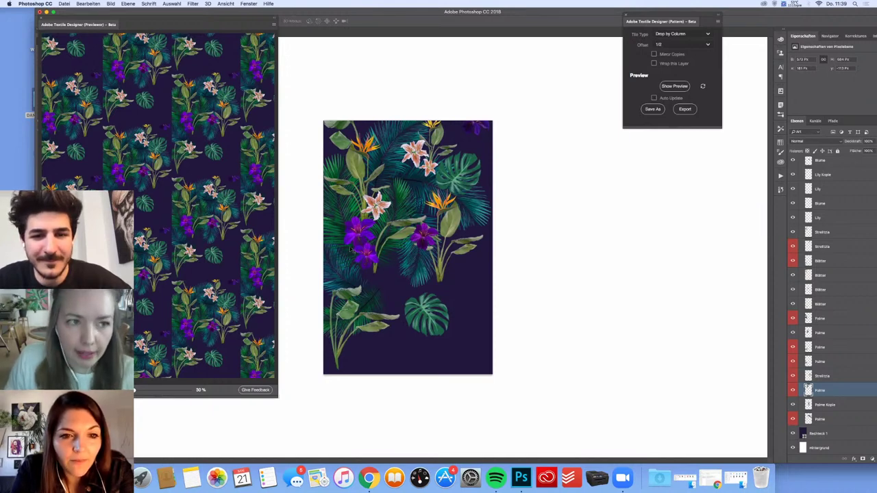
Enlarge the lower purple flower and move the lower monstera leaf up beneath the dark purple flower
{"action": "mouse_move", "coordinate": [356, 252]}
{"action": "left_mouse_down"}
{"action": "mouse_move", "coordinate": [371, 263]}
{"action": "mouse_move", "coordinate": [375, 255]}
{"action": "mouse_move", "coordinate": [368, 241]}
{"action": "mouse_move", "coordinate": [346, 244]}
{"action": "left_mouse_up"}
{"action": "key", "text": "super+t"}
{"action": "key", "text": "Return"}
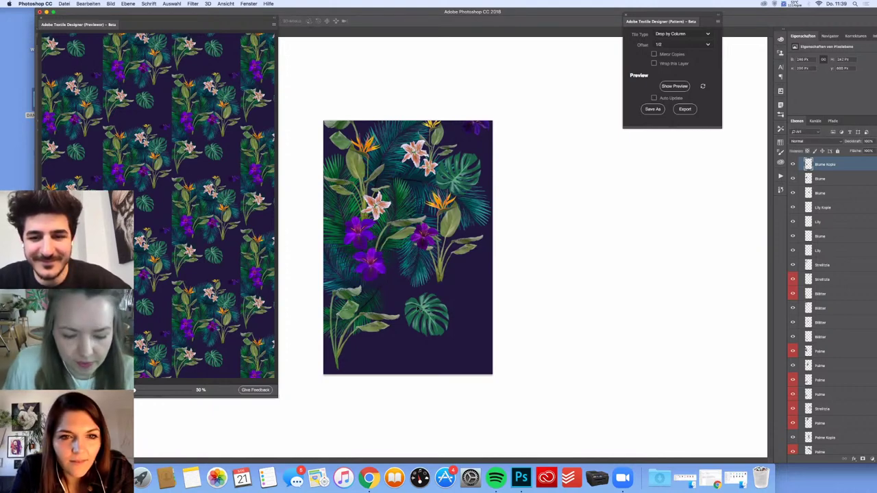
{"action": "key", "text": "super"}
{"action": "left_click_drag", "start_coordinate": [426, 312], "coordinate": [439, 269]}
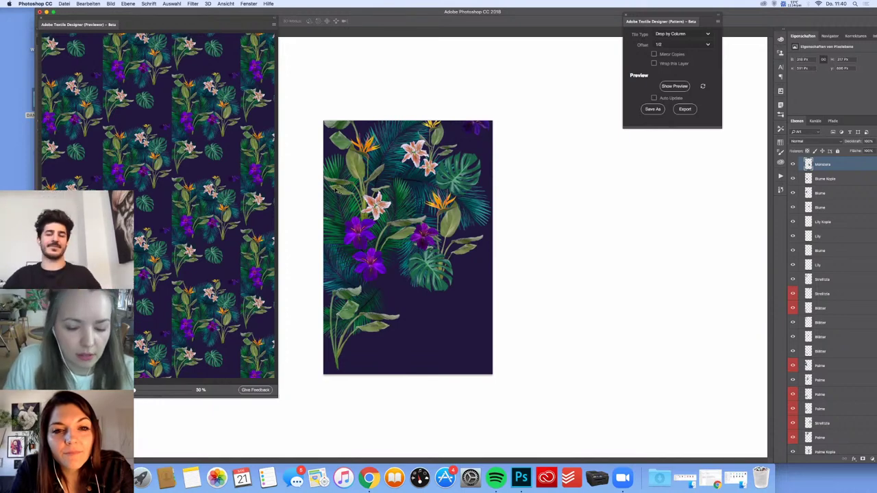
Turn the upper-left strelitzia upside down so its blossom points downward and its stem runs past the artwork's top edge
{"action": "left_click", "coordinate": [361, 175]}
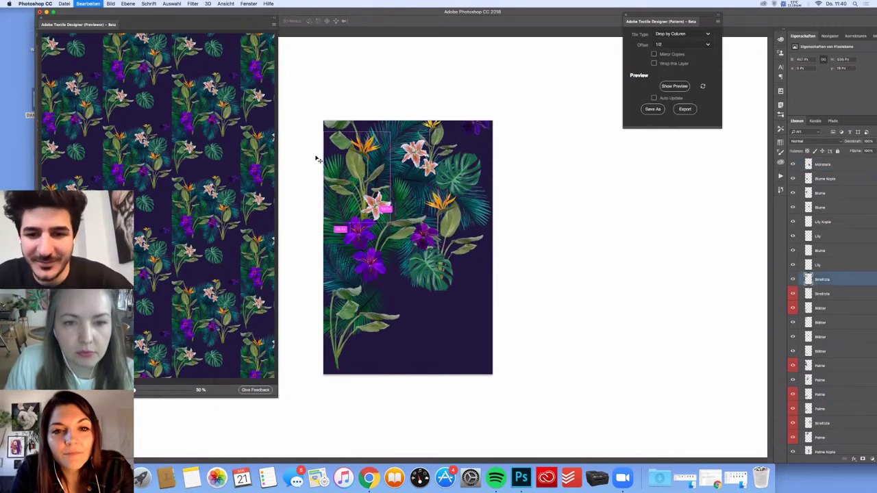
{"action": "left_click_drag", "start_coordinate": [303, 125], "coordinate": [314, 214]}
{"action": "left_click_drag", "start_coordinate": [385, 224], "coordinate": [375, 115]}
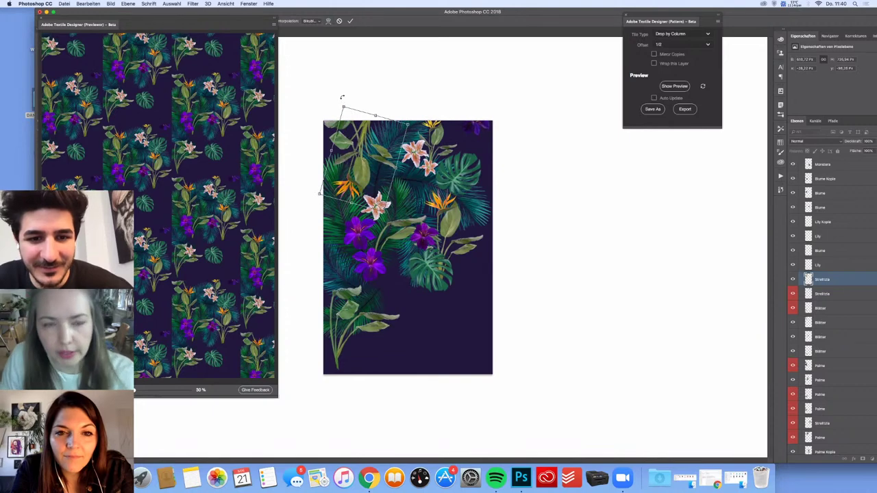
{"action": "key", "text": "Return"}
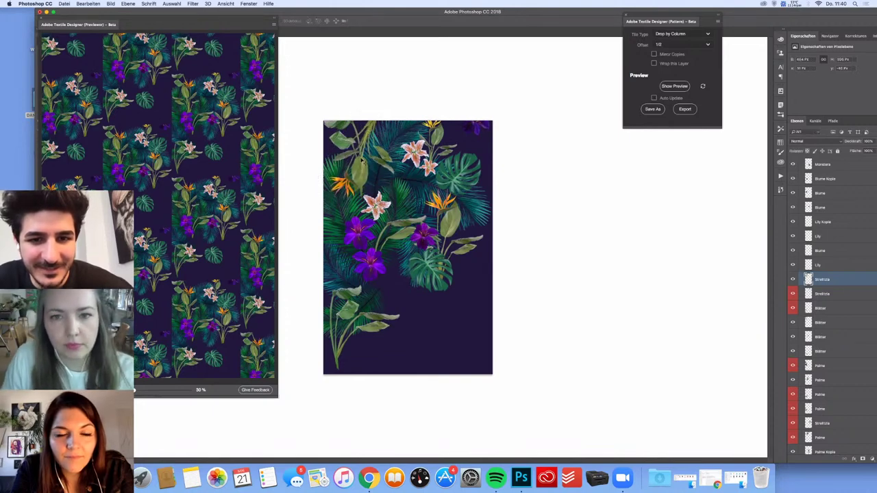
Move the purple flower at the artwork's upper-right corner slightly left and down
{"action": "left_click_drag", "start_coordinate": [470, 126], "coordinate": [475, 130]}
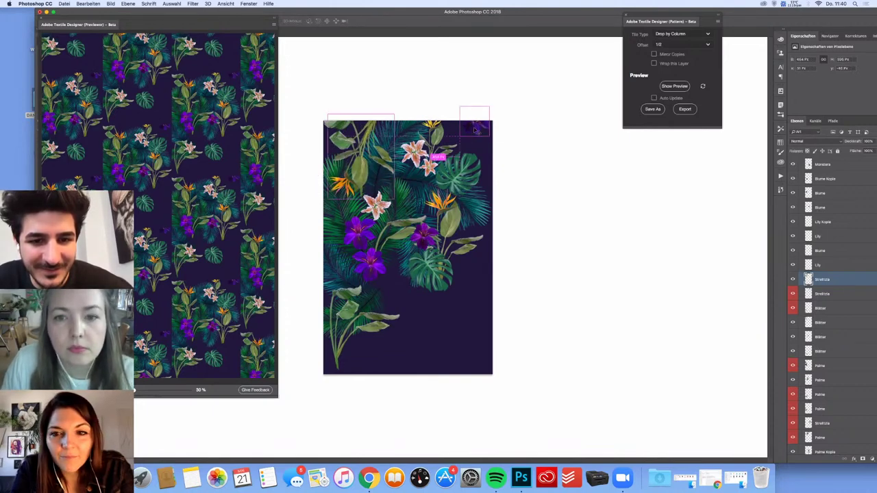
{"action": "left_click", "coordinate": [475, 131], "text": "super"}
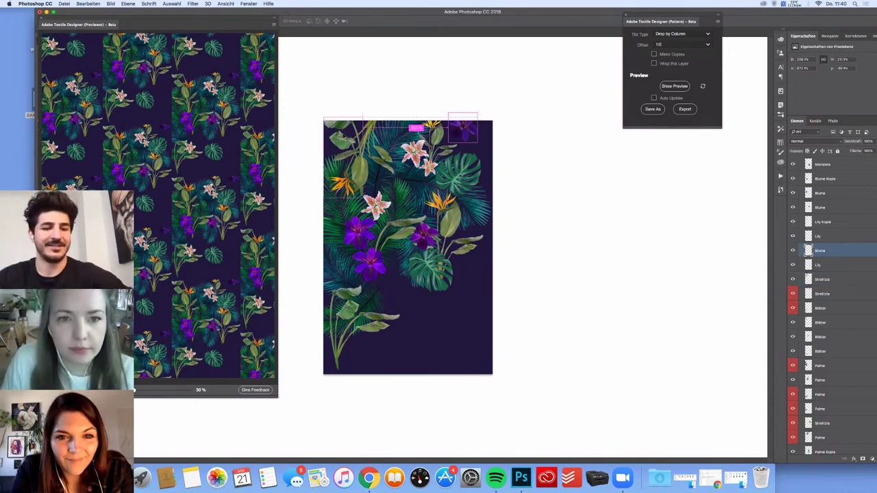
{"action": "key", "text": "super"}
Label the layer of the upside-down strelitzia red
{"action": "left_click", "coordinate": [823, 280]}
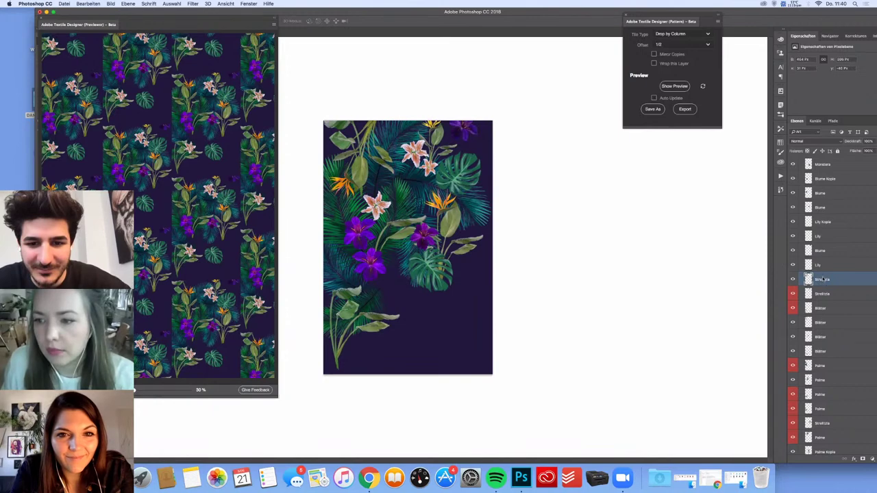
{"action": "right_click", "coordinate": [823, 279]}
{"action": "key", "text": "Escape"}
{"action": "right_click", "coordinate": [825, 281]}
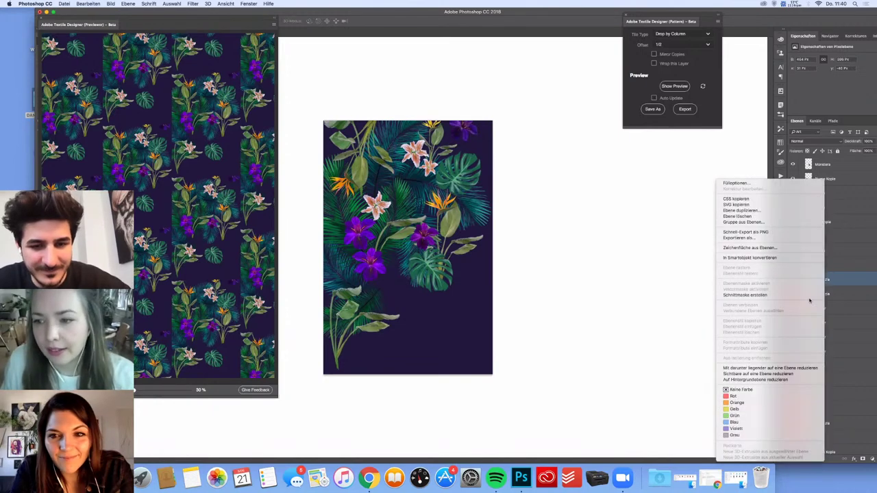
{"action": "left_click", "coordinate": [743, 397]}
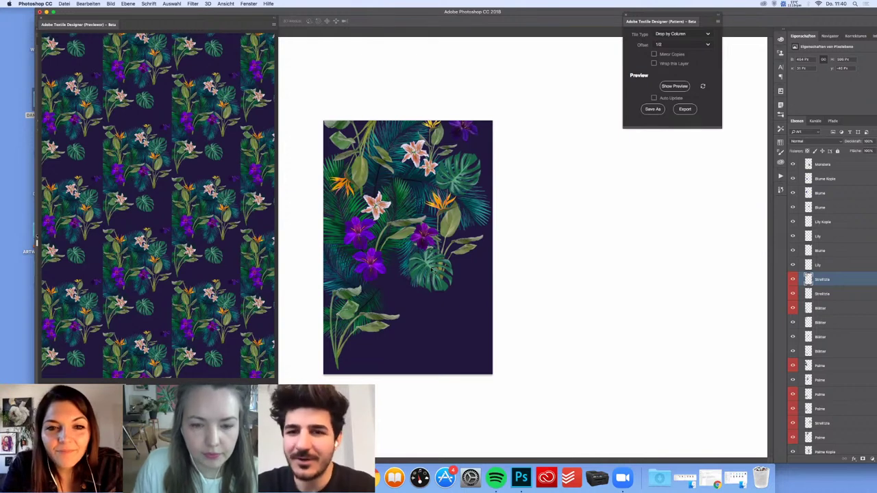
Lower the monstera leaf beneath the dark purple flower slightly, and transform the lower purple flower beside it
{"action": "key", "text": "super"}
{"action": "left_click", "coordinate": [439, 274], "text": "super"}
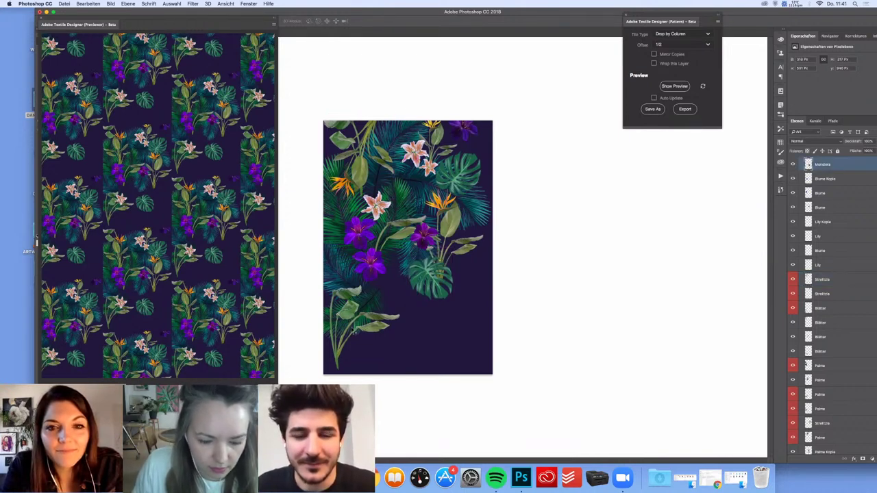
{"action": "left_click", "coordinate": [369, 280], "text": "super"}
{"action": "key", "text": "super+t"}
{"action": "mouse_move", "coordinate": [387, 244]}
{"action": "left_mouse_down"}
{"action": "mouse_move", "coordinate": [392, 261]}
{"action": "mouse_move", "coordinate": [396, 250]}
{"action": "left_mouse_up"}
{"action": "key", "text": "Return"}
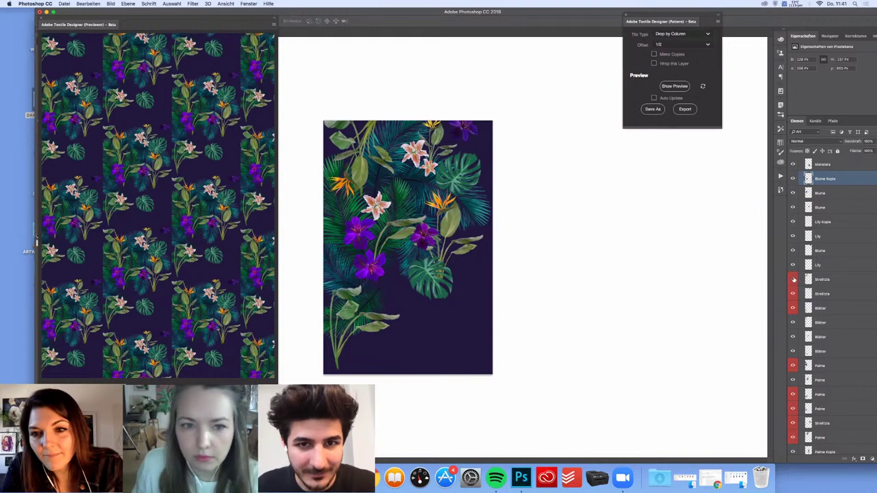
Select the upside-down strelitzia's layer and fit the Photoshop window back to the screen
{"action": "left_click", "coordinate": [826, 280]}
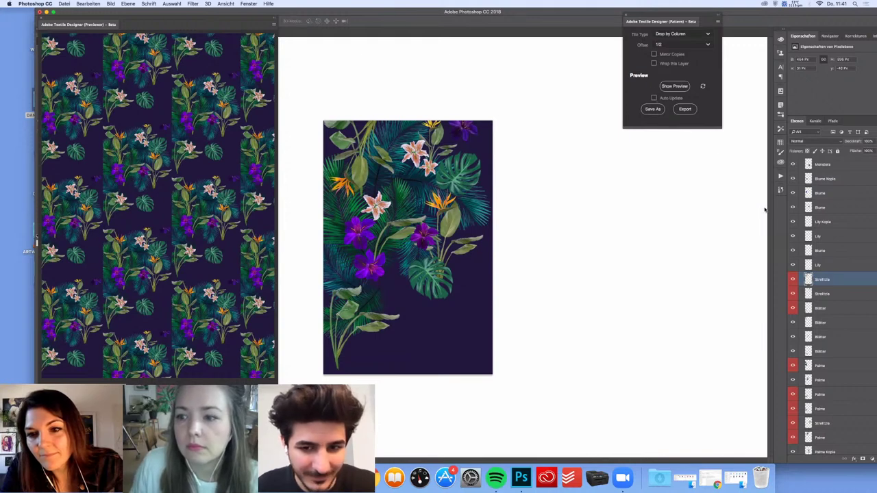
{"action": "double_click", "coordinate": [550, 12]}
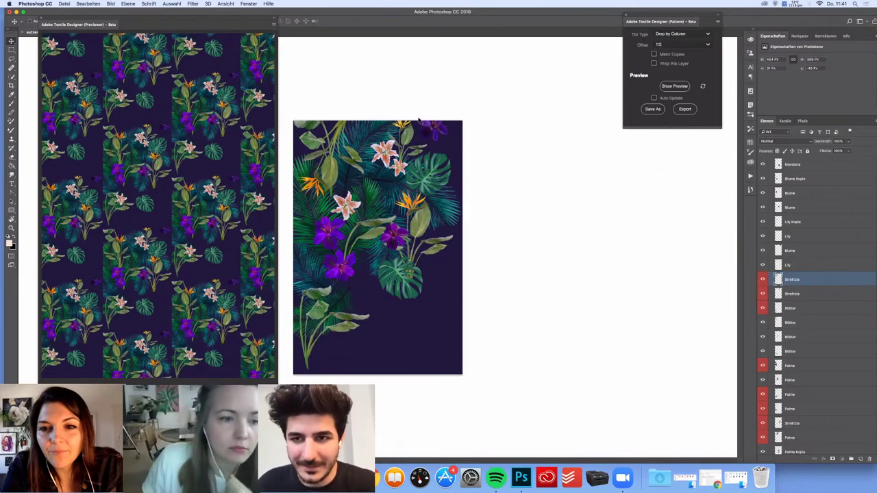
{"action": "right_click", "coordinate": [795, 280]}
{"action": "left_click", "coordinate": [822, 281]}
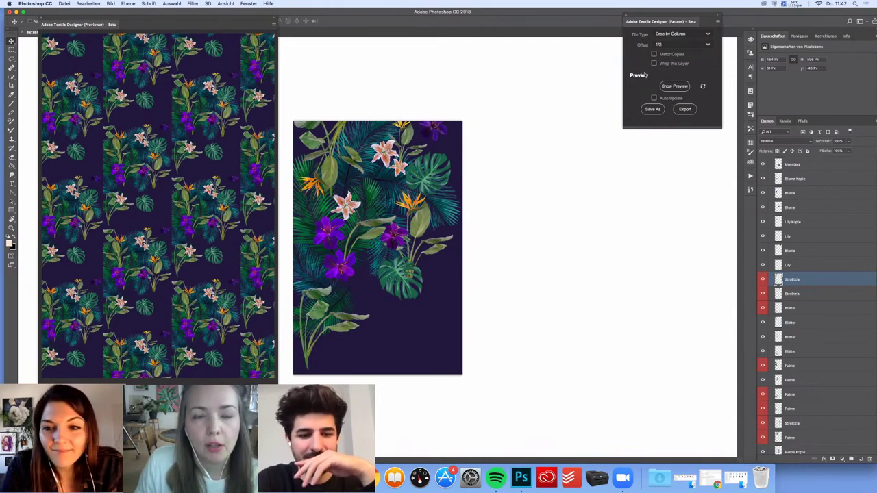
{"action": "left_click", "coordinate": [773, 141]}
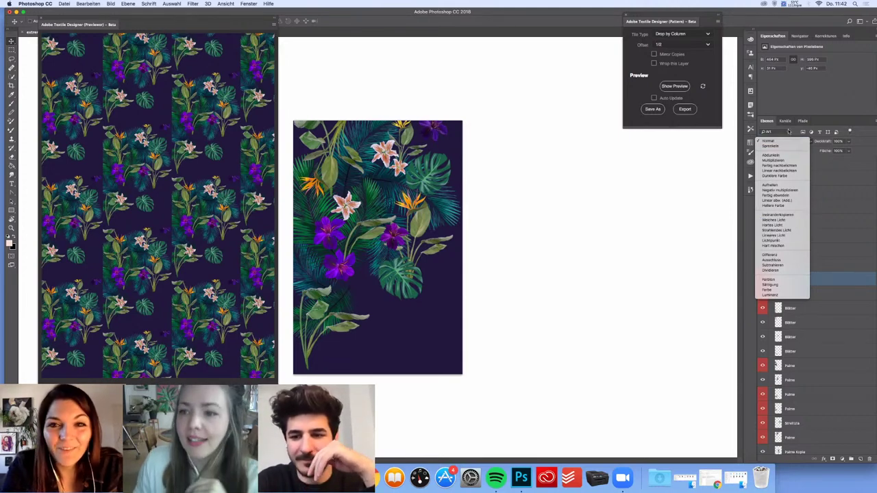
{"action": "left_click", "coordinate": [865, 142]}
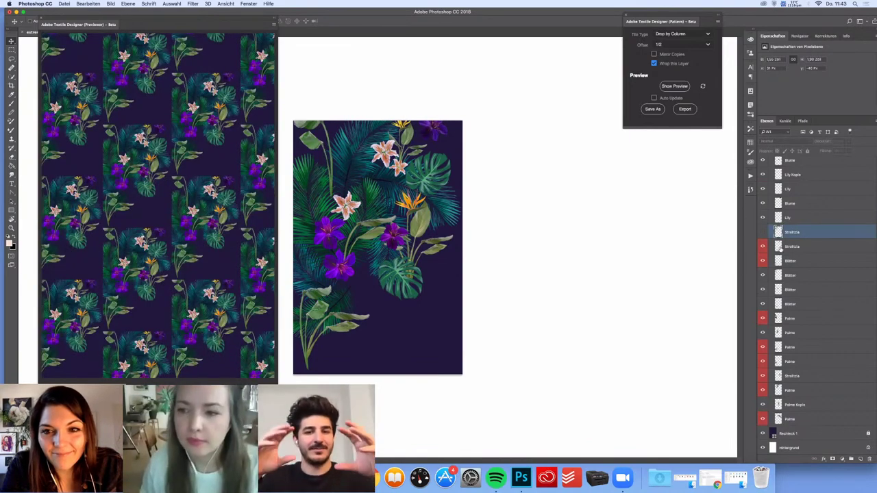
Identify the plants on the red-labelled Strelitzia and Blätter layers by toggling the layers' visibility
{"action": "left_click", "coordinate": [781, 247]}
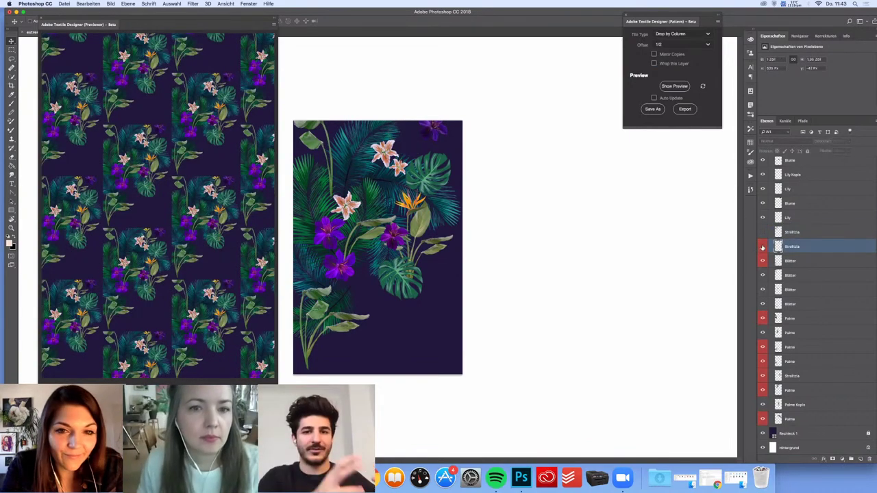
{"action": "left_click", "coordinate": [762, 247]}
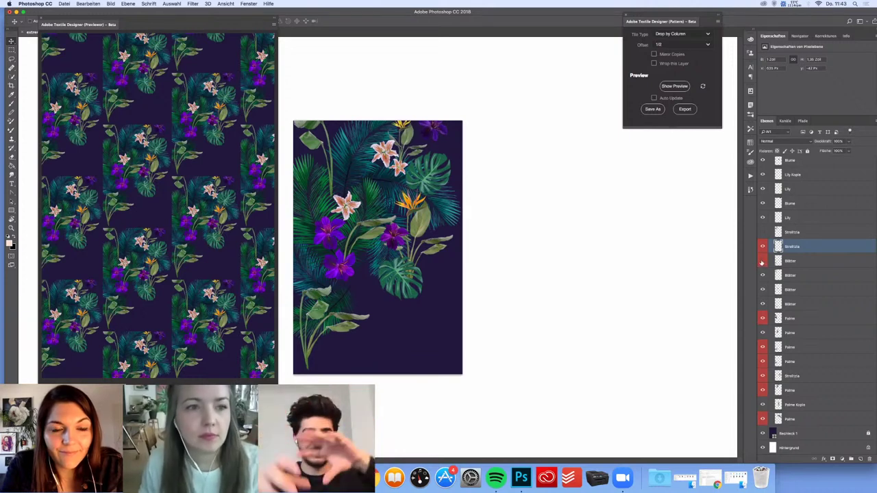
{"action": "left_click", "coordinate": [762, 261]}
{"action": "left_click", "coordinate": [761, 261]}
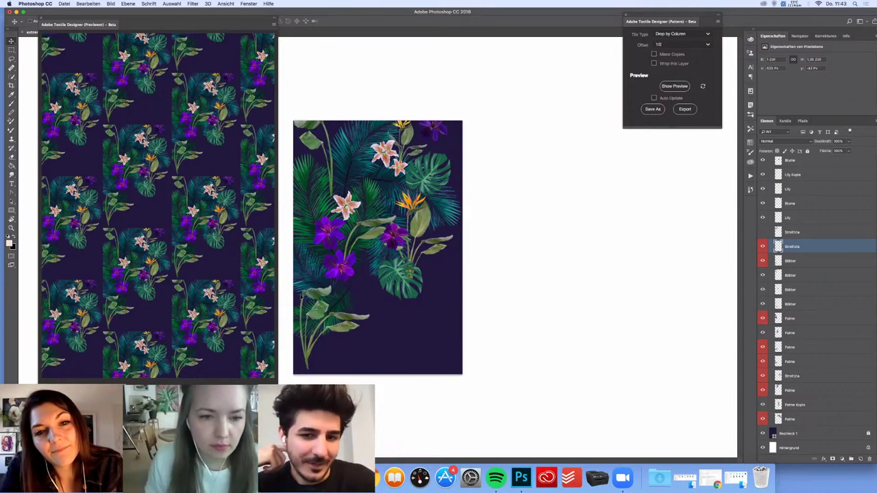
Raise and enlarge the strelitzia at the artwork's upper edge, and wrap its layer into the repeat
{"action": "mouse_move", "coordinate": [325, 285]}
{"action": "left_mouse_down"}
{"action": "mouse_move", "coordinate": [310, 284]}
{"action": "mouse_move", "coordinate": [331, 264]}
{"action": "mouse_move", "coordinate": [319, 277]}
{"action": "left_mouse_up"}
{"action": "key", "text": "ctrl+t"}
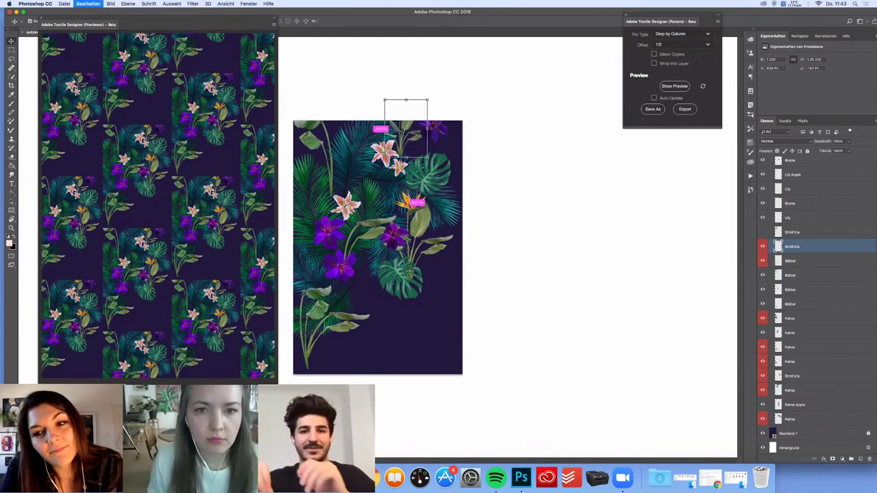
{"action": "left_click_drag", "start_coordinate": [429, 159], "coordinate": [448, 183]}
{"action": "left_click_drag", "start_coordinate": [413, 142], "coordinate": [406, 130]}
{"action": "key", "text": "Return"}
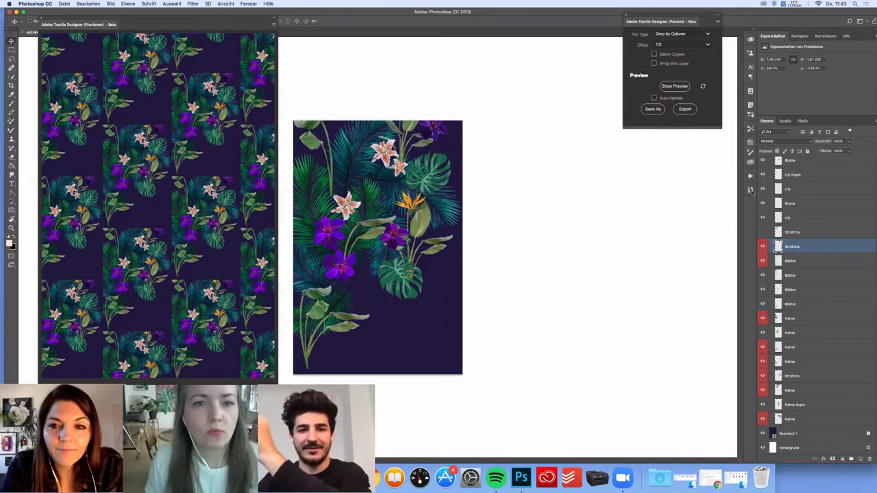
{"action": "left_click", "coordinate": [654, 66]}
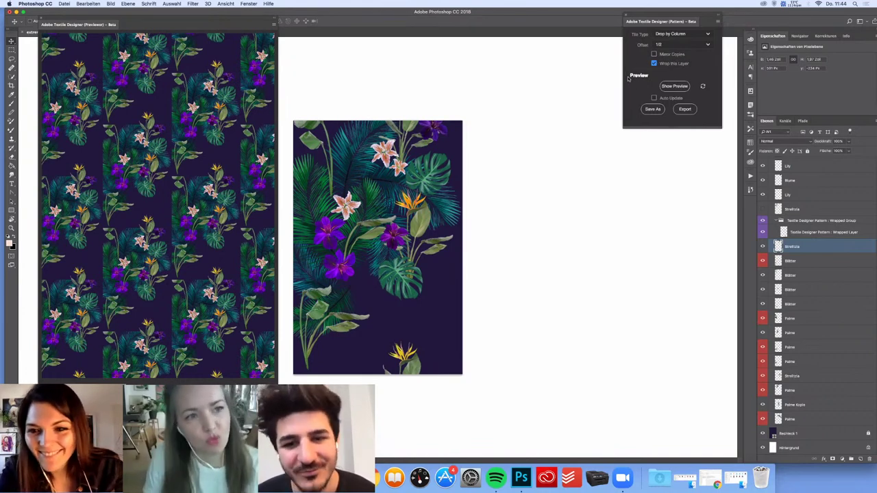
Identify the teal palm leaf on the artwork's left edge beside the lower purple flower, and wrap its layer into the repeat
{"action": "left_click", "coordinate": [762, 320]}
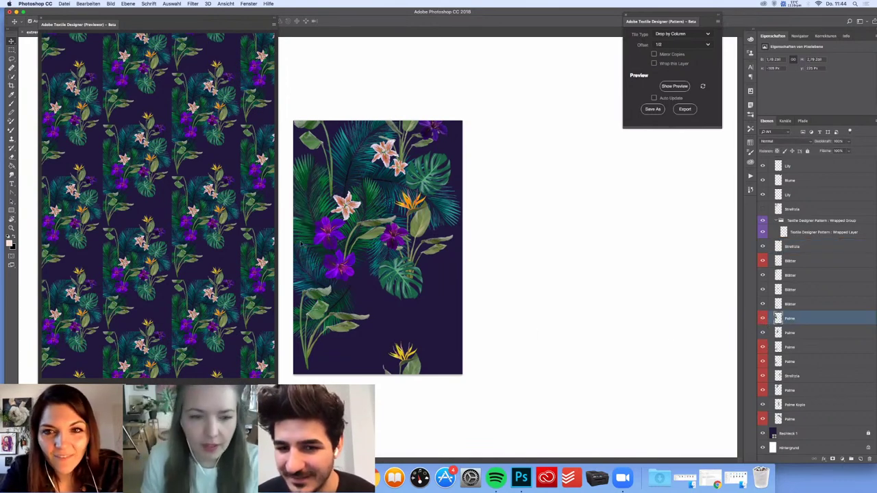
{"action": "left_click_drag", "start_coordinate": [304, 245], "coordinate": [303, 263]}
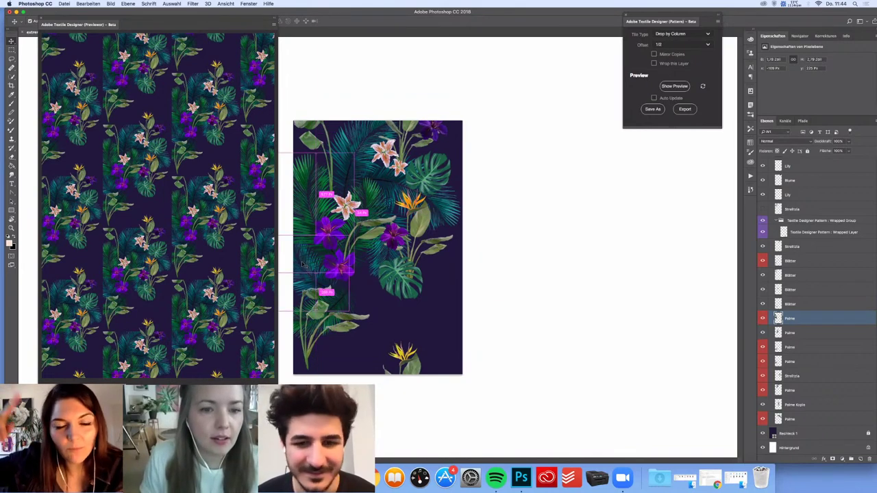
{"action": "left_click", "coordinate": [305, 265]}
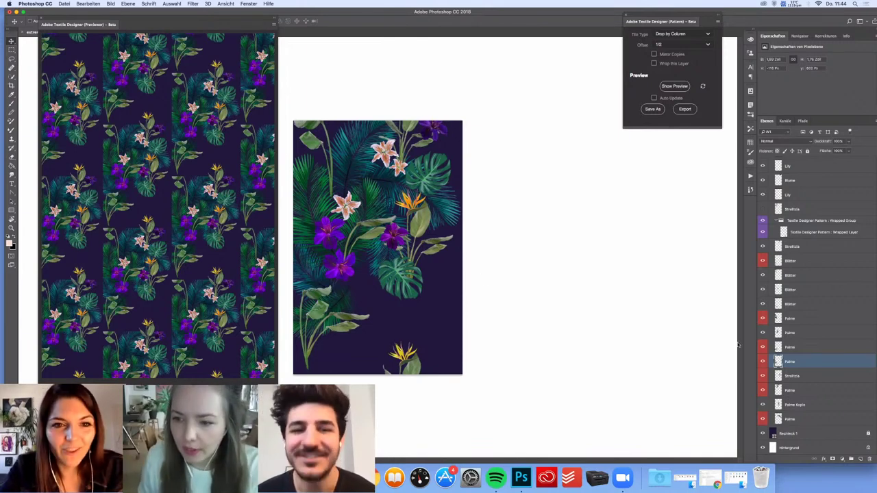
{"action": "left_click", "coordinate": [762, 361]}
{"action": "left_click", "coordinate": [762, 361]}
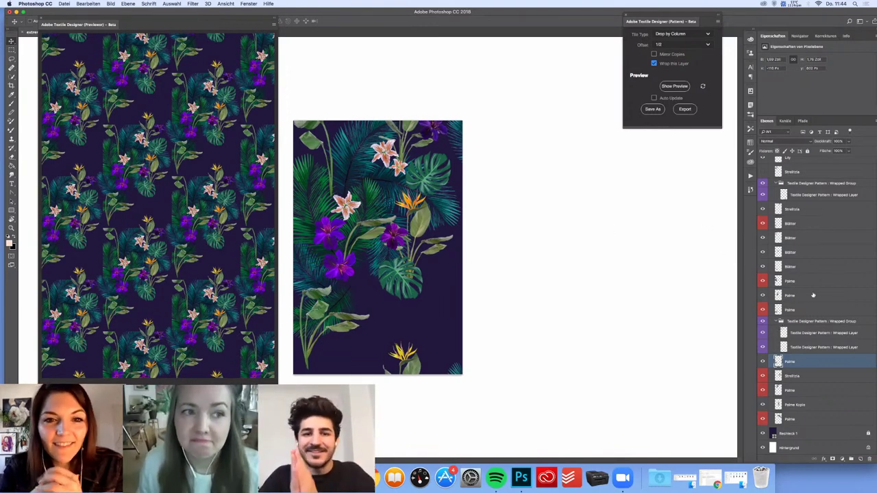
Shift the Photoshop window aside and toggle the visibility of the remaining red-labelled palm and leaf layers to identify their plants
{"action": "left_click_drag", "start_coordinate": [741, 12], "coordinate": [728, 10]}
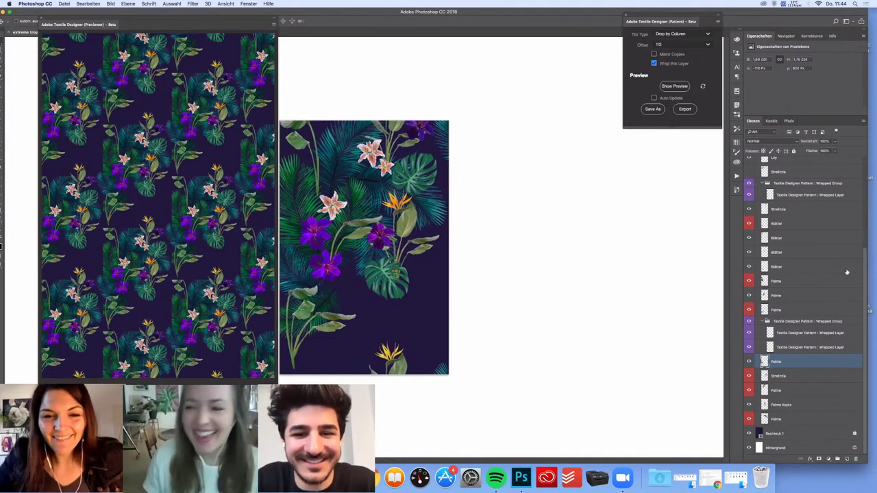
{"action": "scroll", "coordinate": [867, 282], "scroll_direction": "up", "scroll_amount": 2}
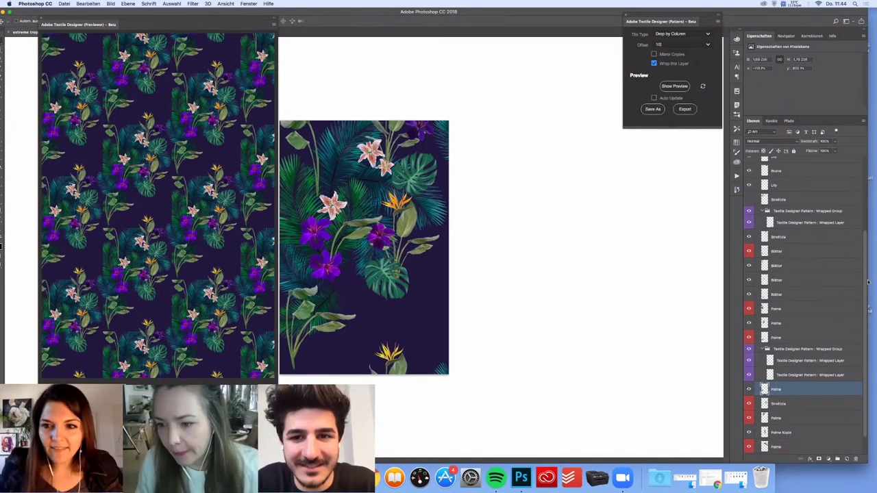
{"action": "scroll", "coordinate": [868, 281], "scroll_direction": "down", "scroll_amount": 2}
{"action": "left_click", "coordinate": [749, 421]}
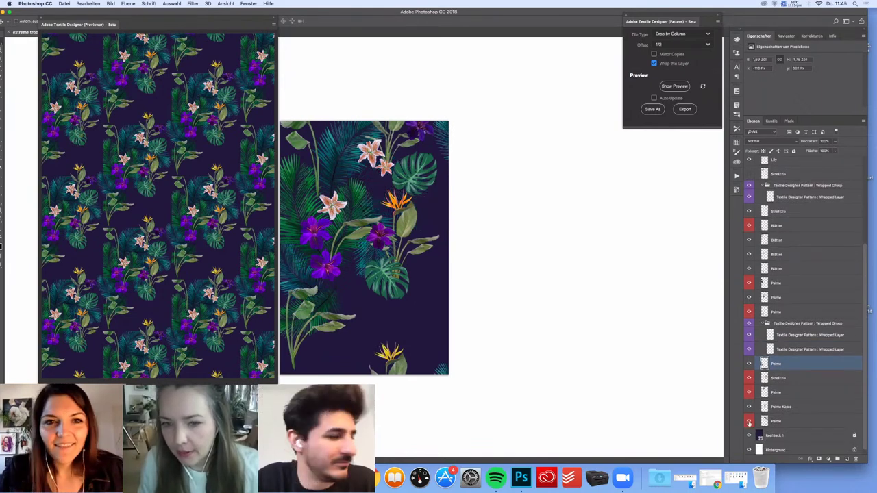
{"action": "left_click", "coordinate": [749, 422]}
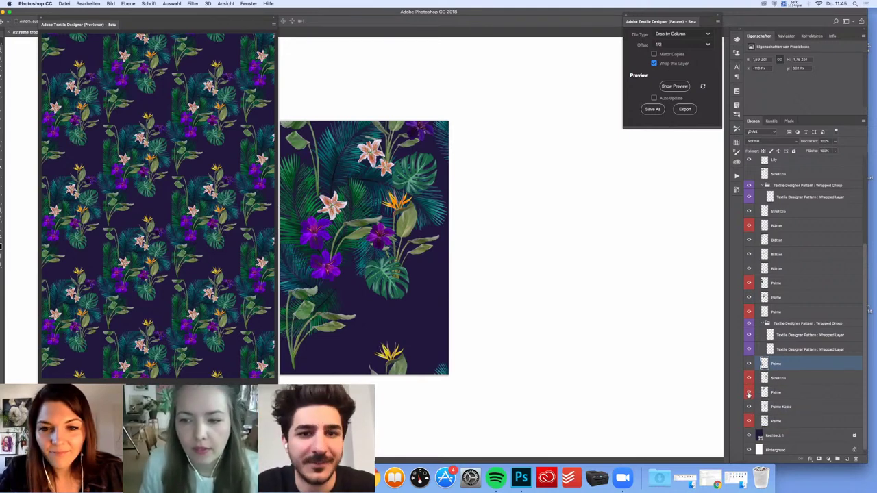
{"action": "left_click", "coordinate": [748, 393]}
{"action": "left_click", "coordinate": [750, 391]}
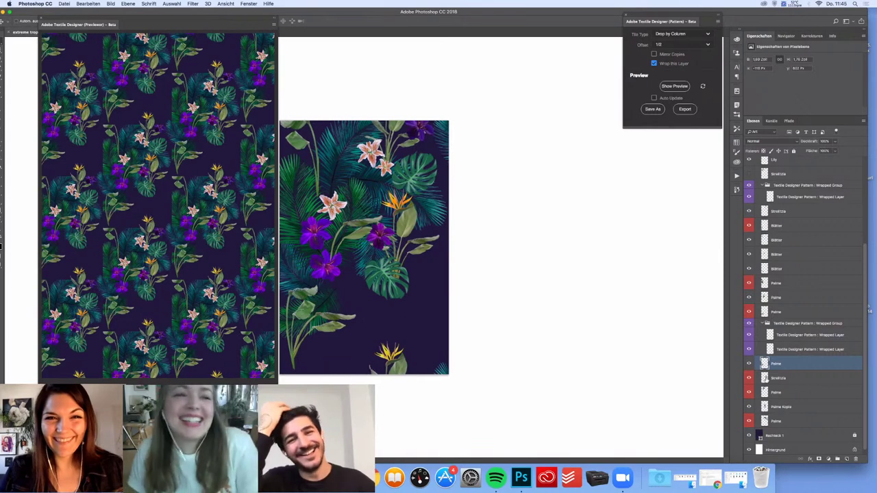
{"action": "left_click", "coordinate": [748, 226]}
{"action": "left_click", "coordinate": [748, 226]}
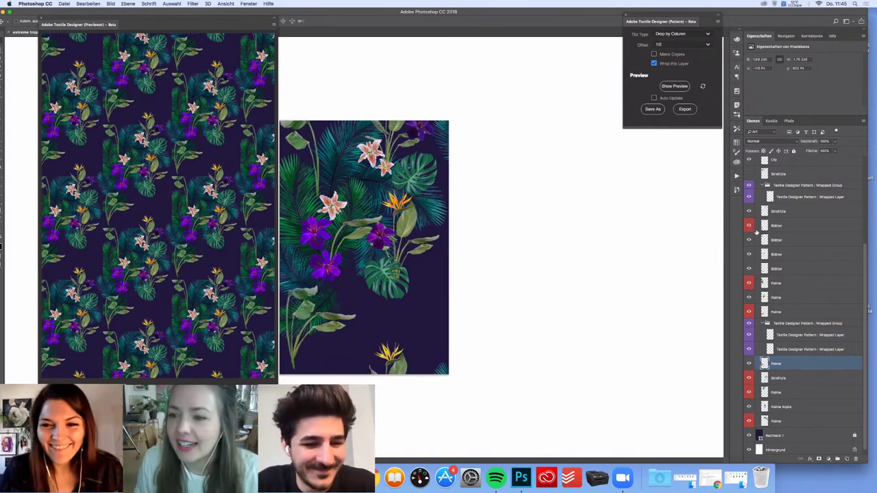
{"action": "left_click", "coordinate": [748, 283]}
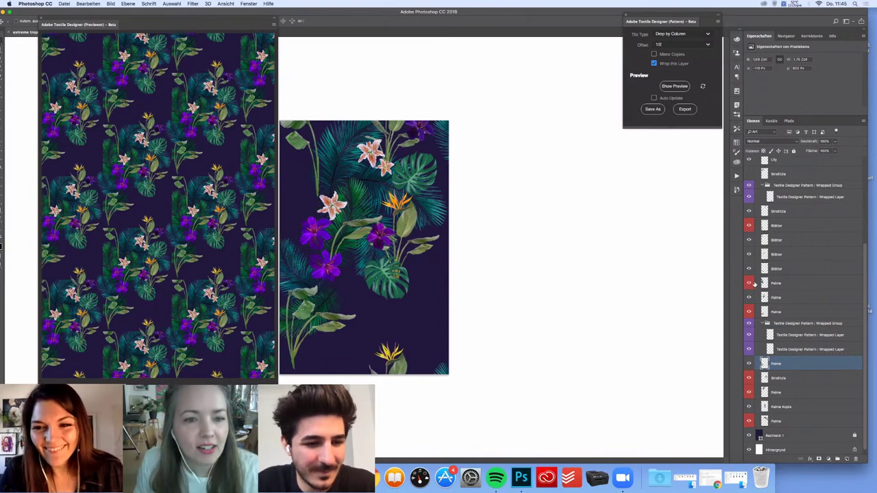
{"action": "left_click", "coordinate": [747, 283]}
Move the green palm leaf on the artwork's left edge slightly up and further outward, and wrap its layer into the repeat
{"action": "left_click", "coordinate": [778, 284]}
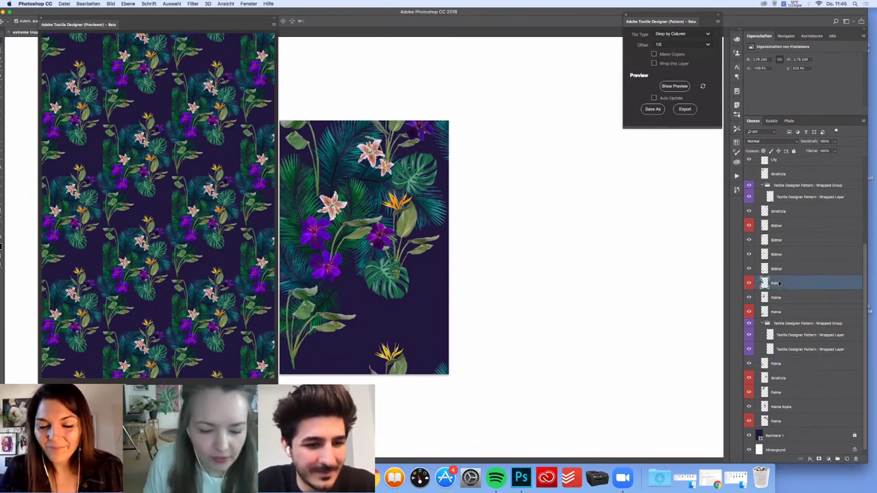
{"action": "mouse_move", "coordinate": [291, 179]}
{"action": "left_mouse_down"}
{"action": "mouse_move", "coordinate": [302, 172]}
{"action": "mouse_move", "coordinate": [290, 191]}
{"action": "left_mouse_up"}
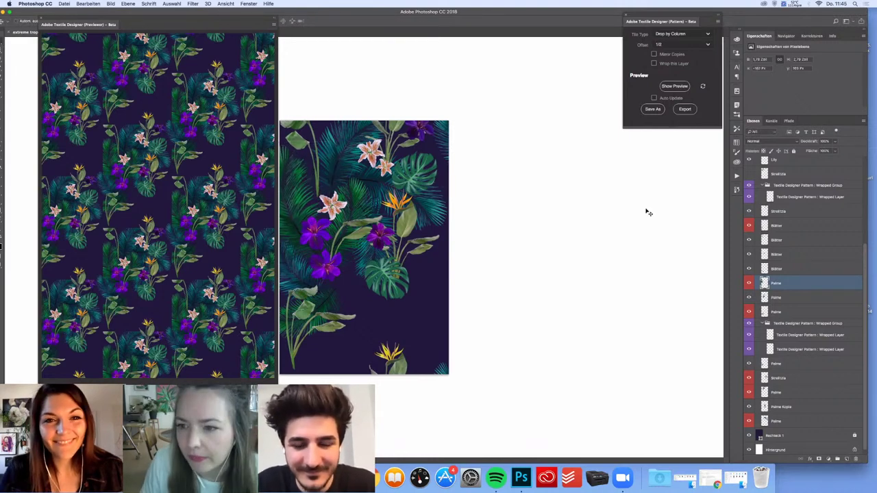
{"action": "left_click", "coordinate": [654, 64]}
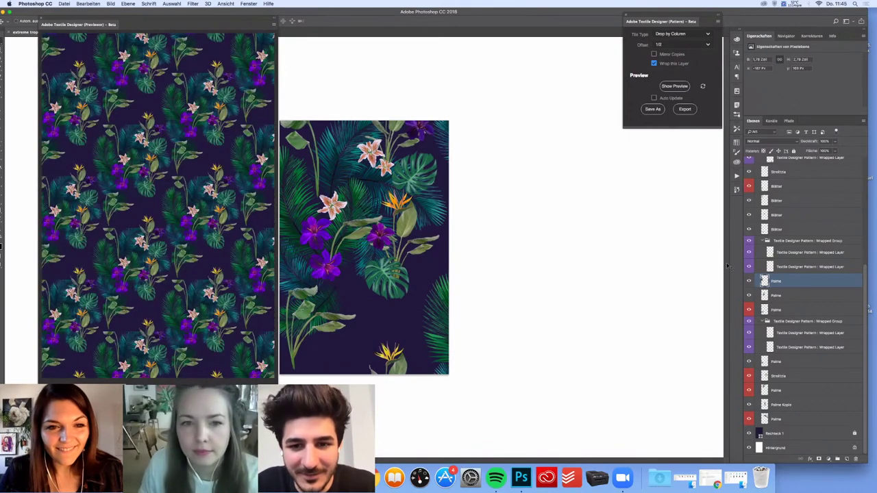
Duplicate a monstera leaf into the artwork's lower-left corner, rotate and enlarge it, and wrap the copy into the repeat
{"action": "left_click_drag", "start_coordinate": [389, 195], "coordinate": [356, 308]}
{"action": "key", "text": "ctrl+t"}
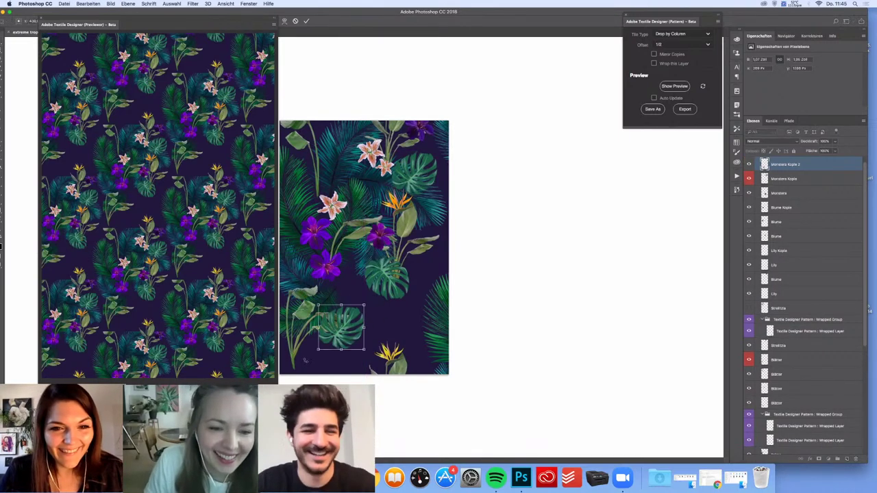
{"action": "left_click_drag", "start_coordinate": [315, 353], "coordinate": [308, 336]}
{"action": "left_click_drag", "start_coordinate": [358, 352], "coordinate": [336, 346]}
{"action": "key", "text": "Return"}
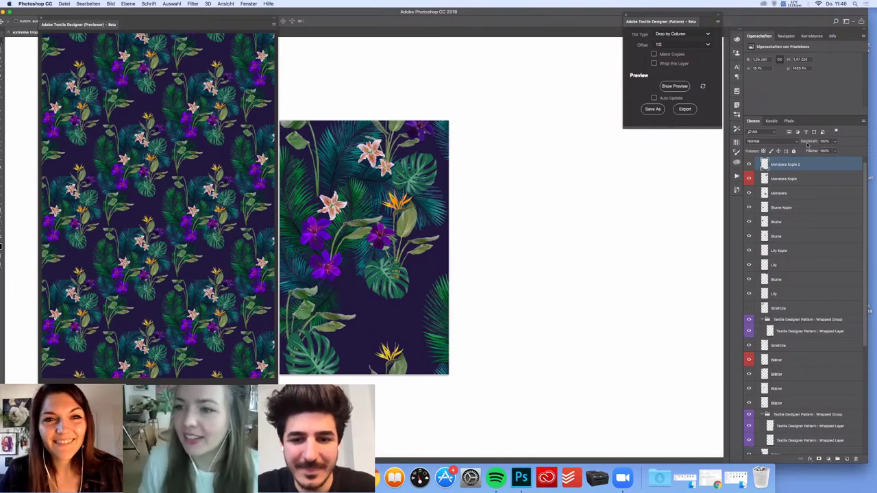
{"action": "left_click", "coordinate": [655, 64]}
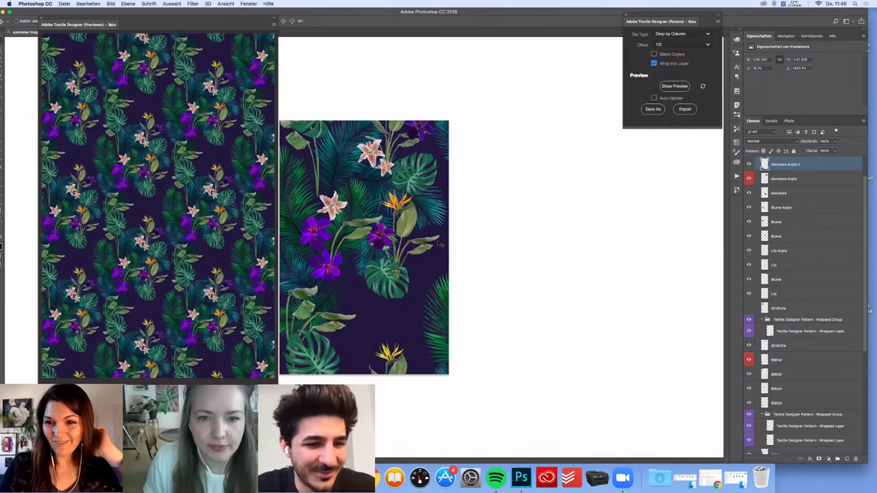
Duplicate the central green palm leaf, then rotate and enlarge the copy to fill the gap below the purple flowers
{"action": "mouse_move", "coordinate": [357, 198]}
{"action": "left_mouse_down"}
{"action": "mouse_move", "coordinate": [351, 196]}
{"action": "mouse_move", "coordinate": [356, 205]}
{"action": "left_mouse_up"}
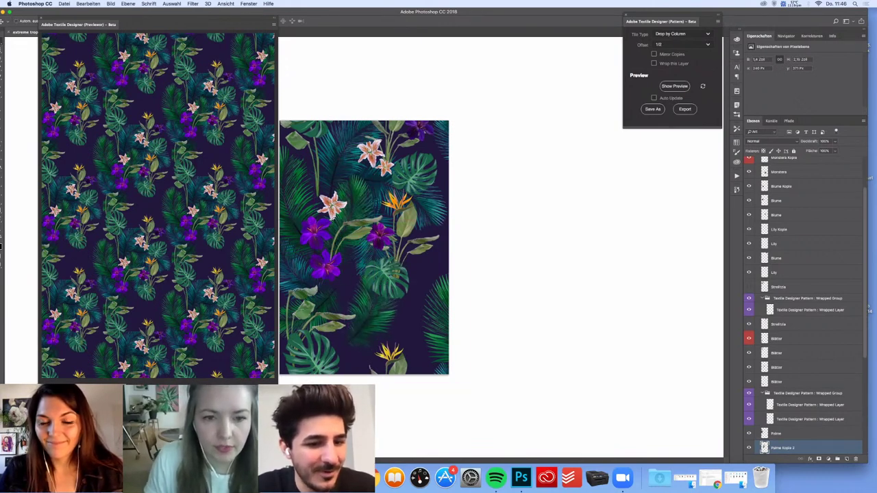
{"action": "key", "text": "super+t"}
{"action": "left_click_drag", "start_coordinate": [411, 363], "coordinate": [479, 295]}
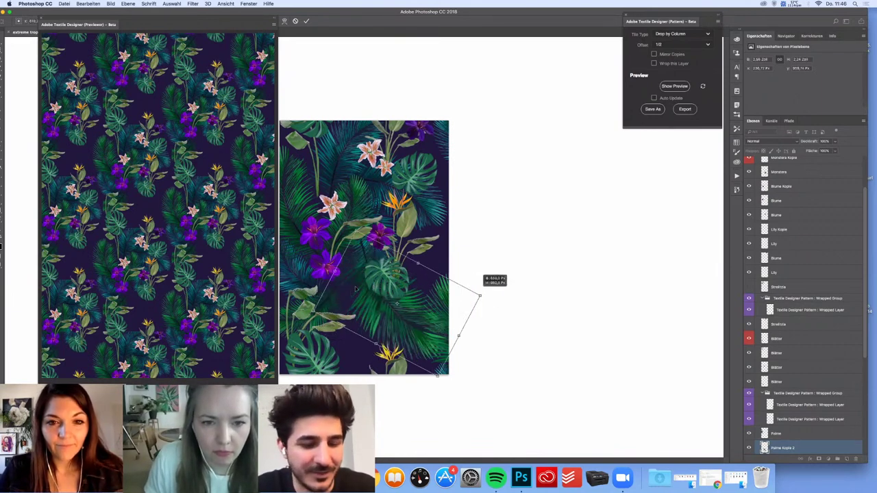
{"action": "left_click_drag", "start_coordinate": [356, 288], "coordinate": [335, 293]}
{"action": "key", "text": "Return"}
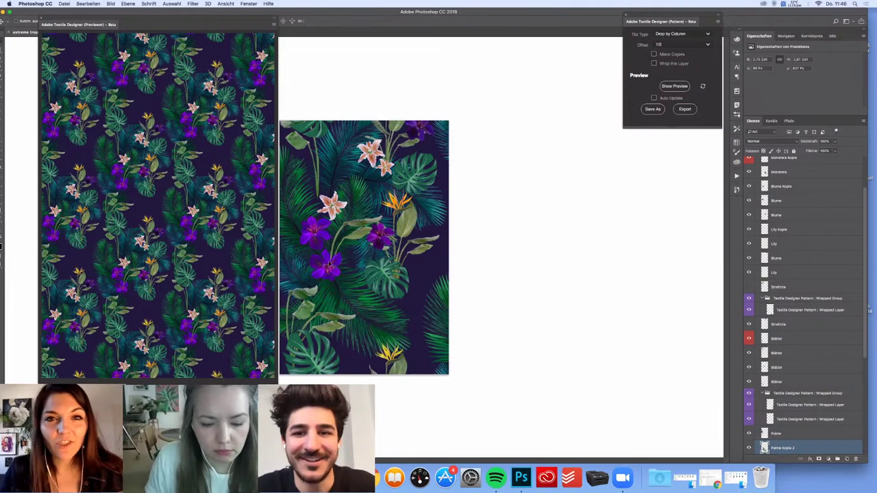
Duplicate the lower purple flower to the artwork's right edge, transform the copy larger, and wrap it into the repeat
{"action": "left_click", "coordinate": [325, 261]}
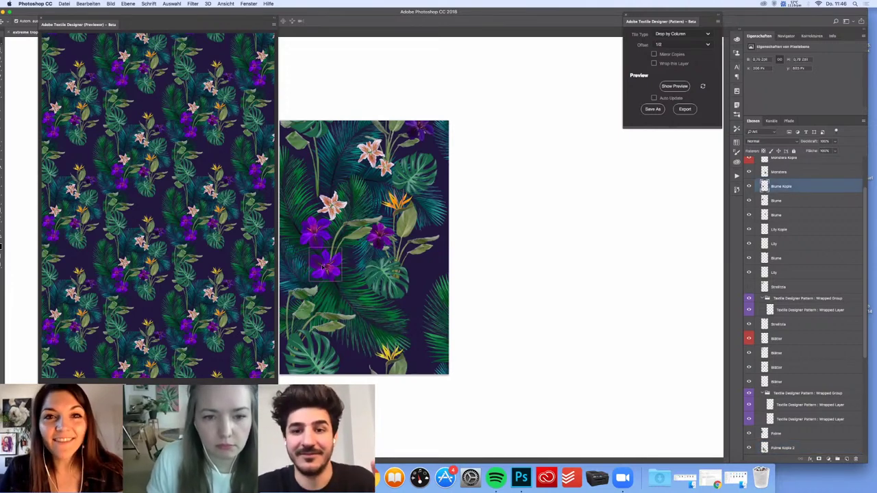
{"action": "key", "text": "super+j"}
{"action": "left_click_drag", "start_coordinate": [431, 269], "coordinate": [418, 257]}
{"action": "key", "text": "super+t"}
{"action": "key", "text": "Return"}
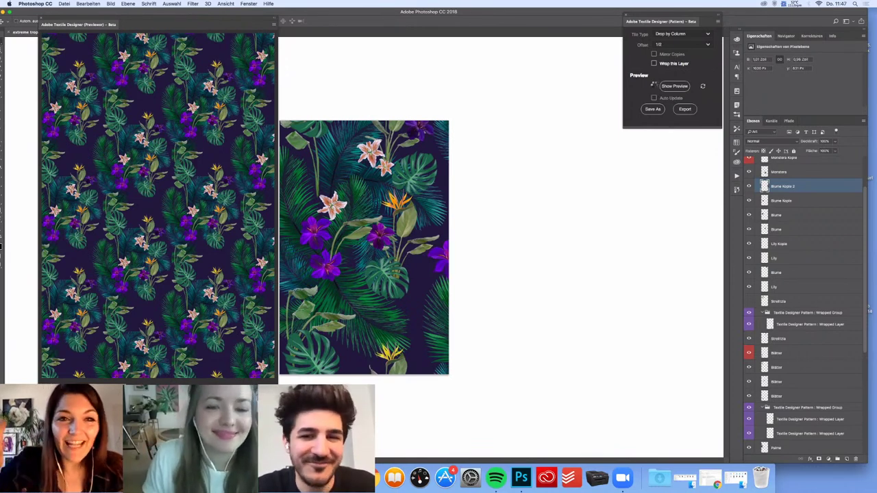
{"action": "left_click", "coordinate": [653, 63]}
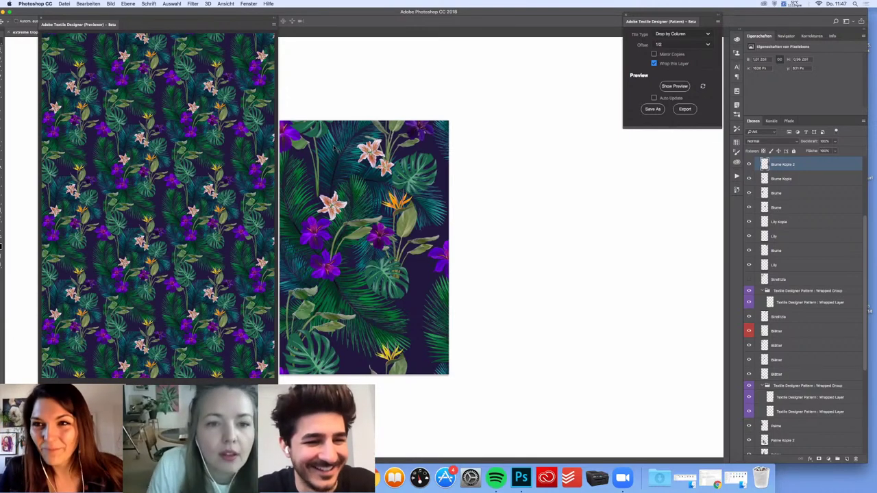
Wrap the teal palm leaf at the artwork's upper edge into the repeat
{"action": "left_click", "coordinate": [566, 256]}
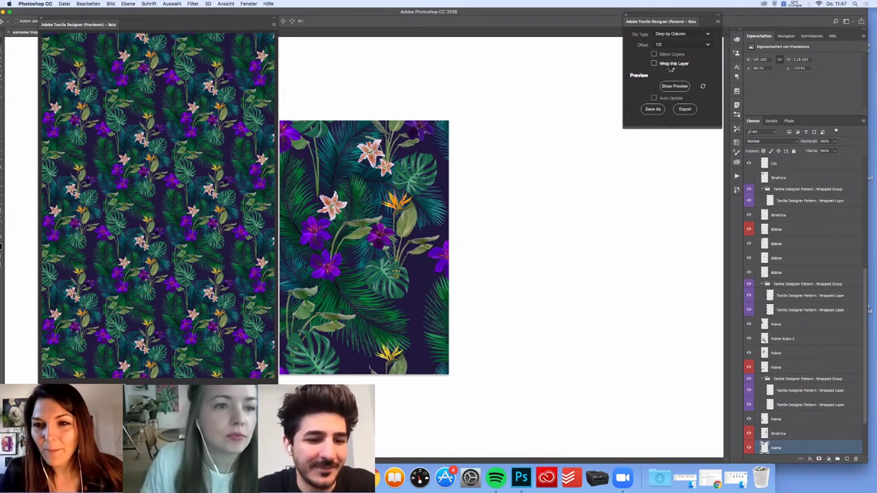
{"action": "left_click", "coordinate": [669, 66]}
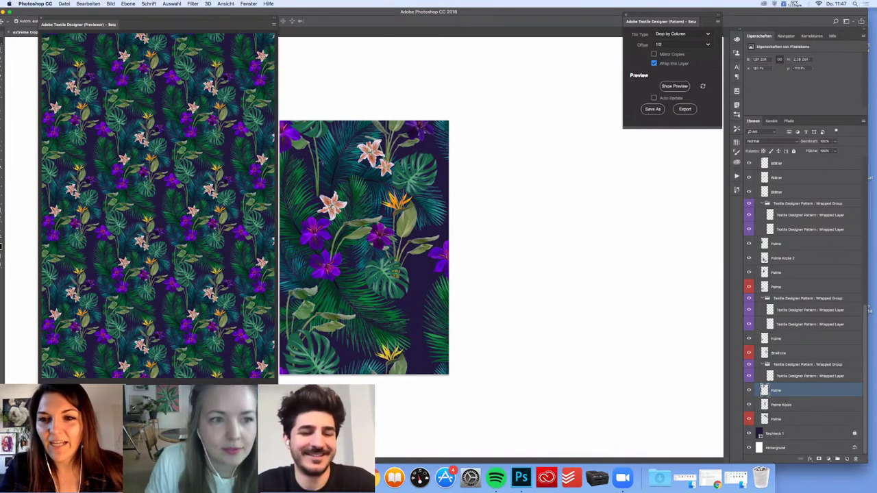
Nudge the wrapped upper palm leaf with the neighbouring leaf and palm layers also selected, and select the central green palm's layer
{"action": "left_click", "coordinate": [319, 165]}
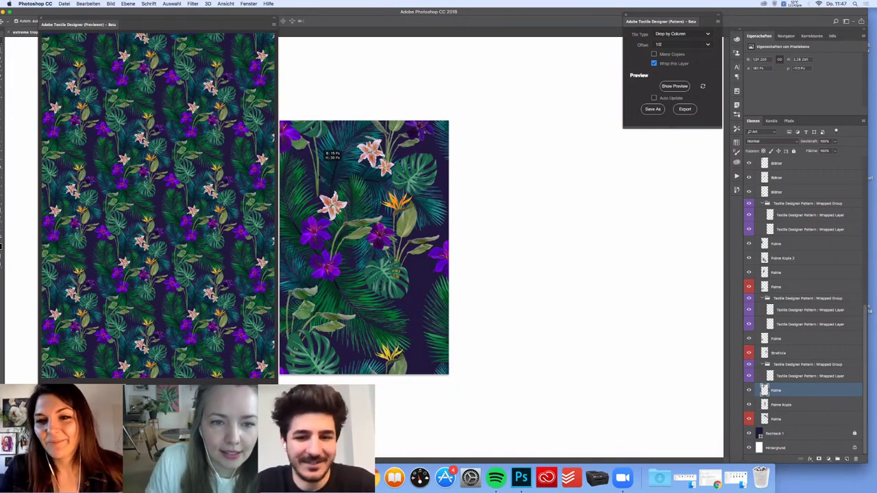
{"action": "left_click", "coordinate": [327, 154], "text": "shift+super"}
{"action": "left_click_drag", "start_coordinate": [318, 185], "coordinate": [322, 192]}
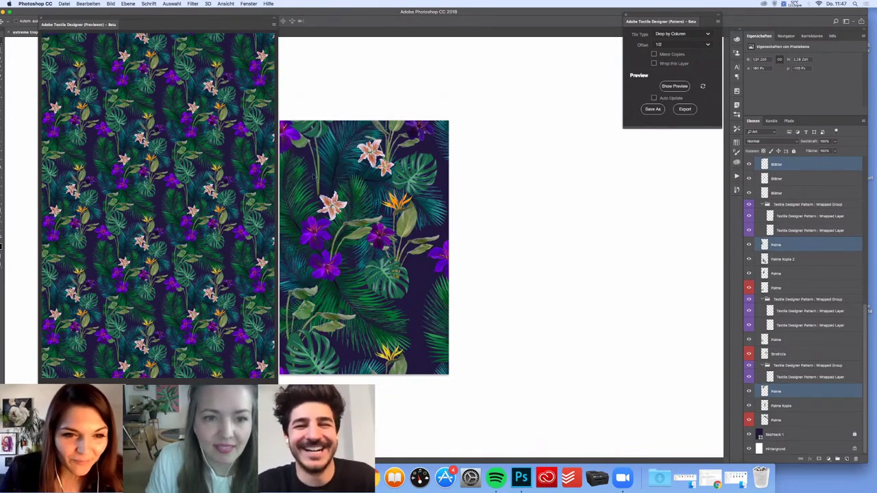
{"action": "left_click_drag", "start_coordinate": [319, 174], "coordinate": [319, 172]}
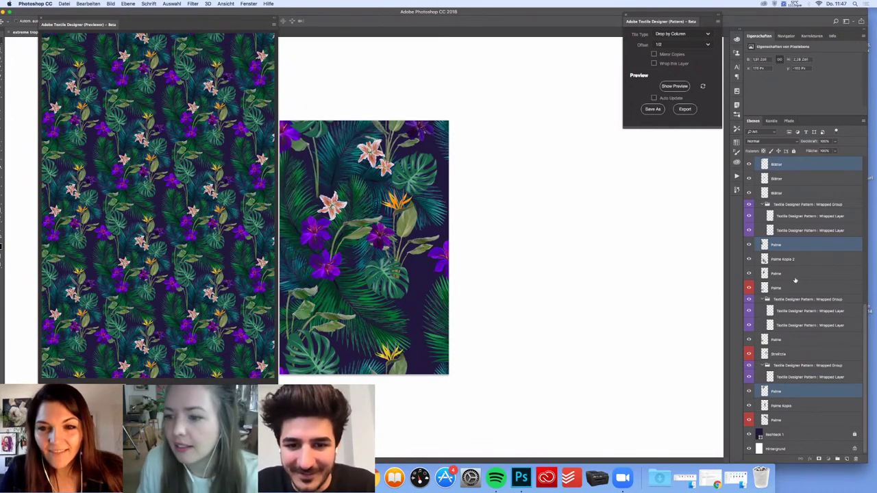
{"action": "left_click", "coordinate": [793, 278]}
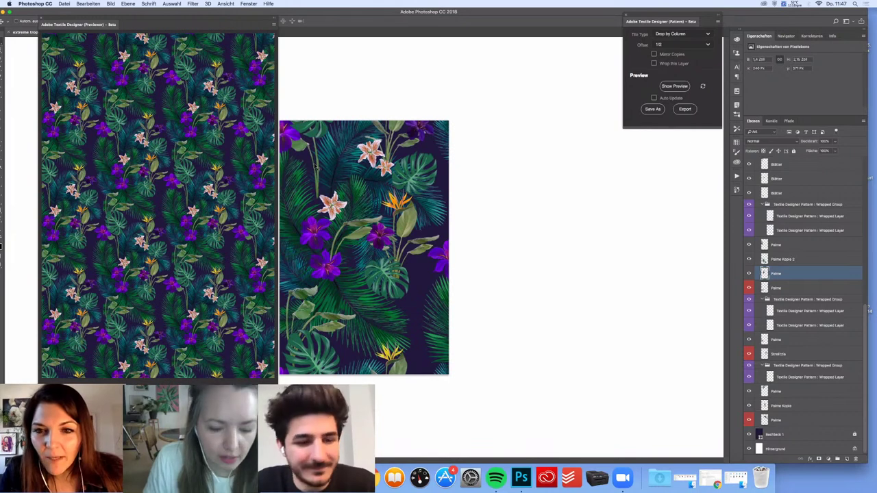
Enlarge the long-stemmed leaf at the artwork's upper left edge, and hide the extra leaf layer near the lower left
{"action": "left_click_drag", "start_coordinate": [318, 163], "coordinate": [315, 169]}
{"action": "mouse_move", "coordinate": [320, 167]}
{"action": "left_mouse_down"}
{"action": "mouse_move", "coordinate": [329, 169]}
{"action": "mouse_move", "coordinate": [320, 176]}
{"action": "left_mouse_up"}
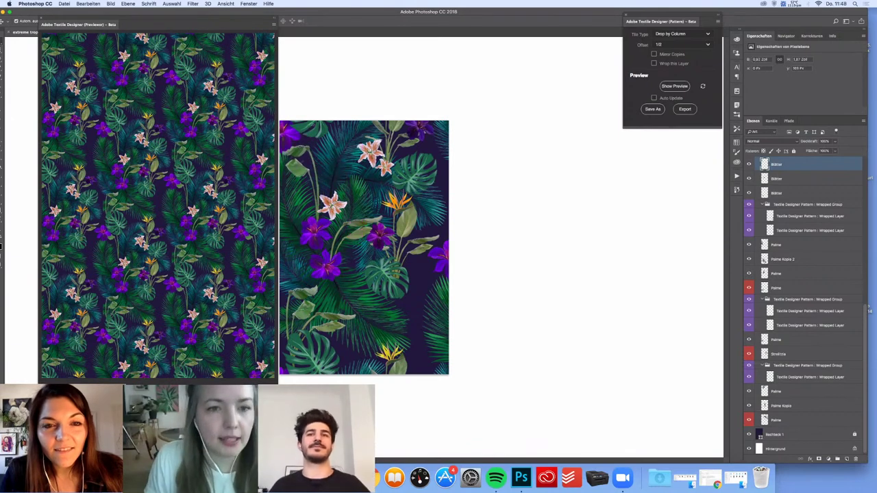
{"action": "key", "text": "super+t"}
{"action": "left_click_drag", "start_coordinate": [330, 130], "coordinate": [333, 118]}
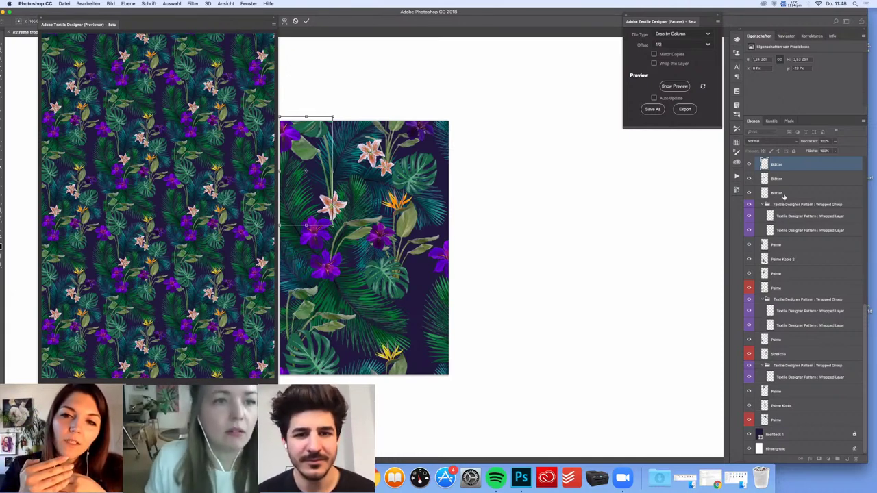
{"action": "left_click", "coordinate": [750, 231]}
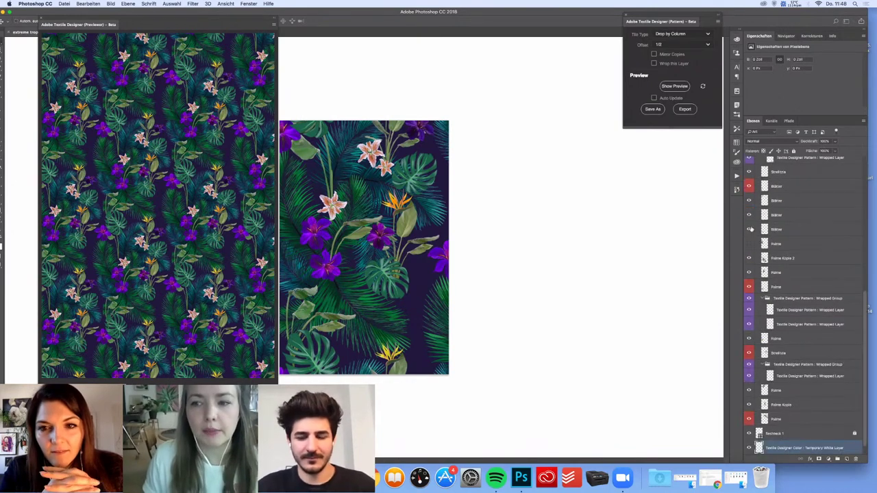
{"action": "left_click", "coordinate": [763, 200]}
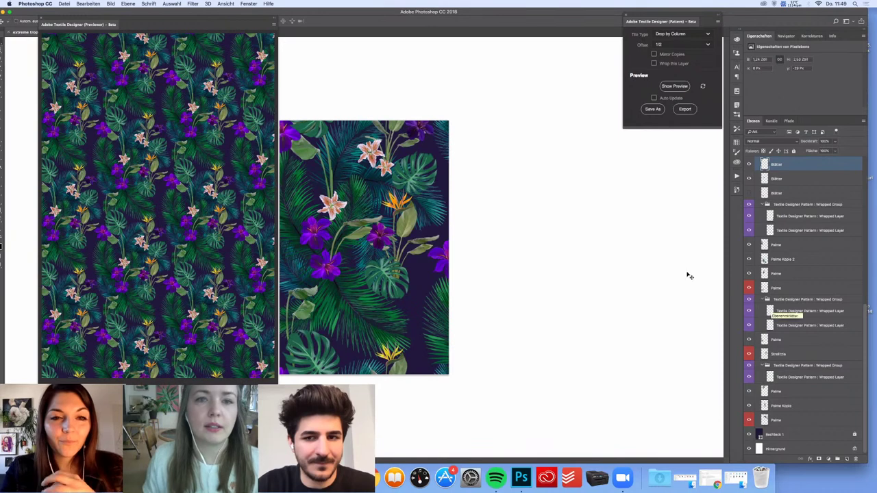
Try a 2/5 offset for the column-drop repeat, and restore the offset to 1/2
{"action": "left_click", "coordinate": [680, 46]}
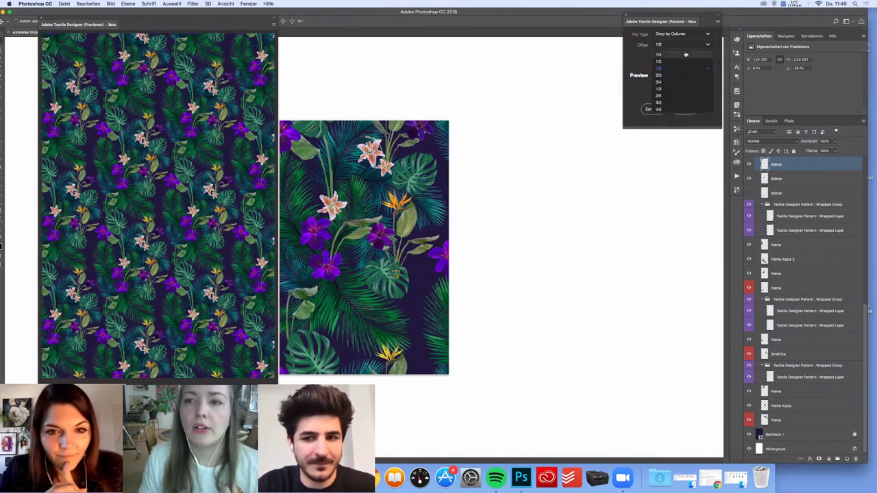
{"action": "left_click", "coordinate": [671, 94]}
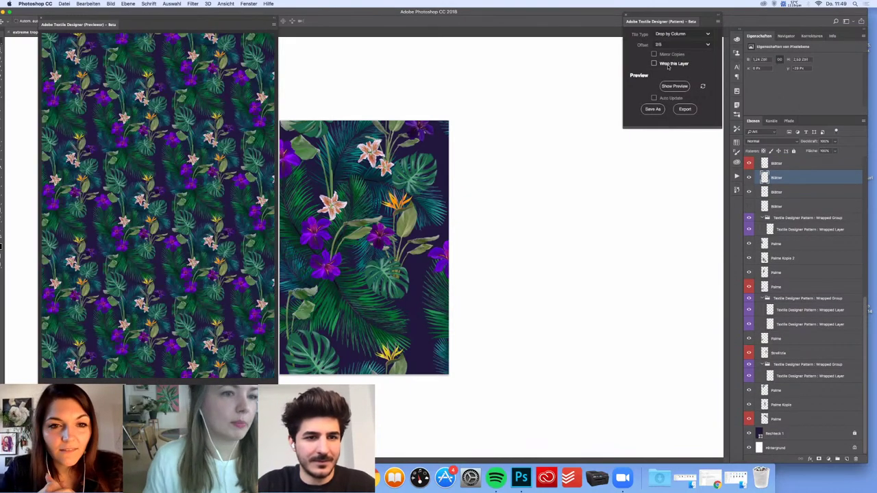
{"action": "left_click", "coordinate": [682, 45]}
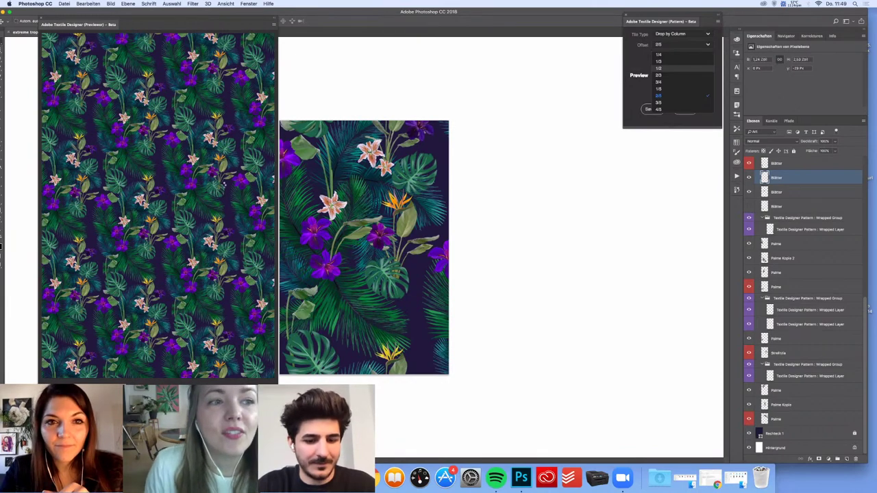
{"action": "left_click", "coordinate": [222, 186]}
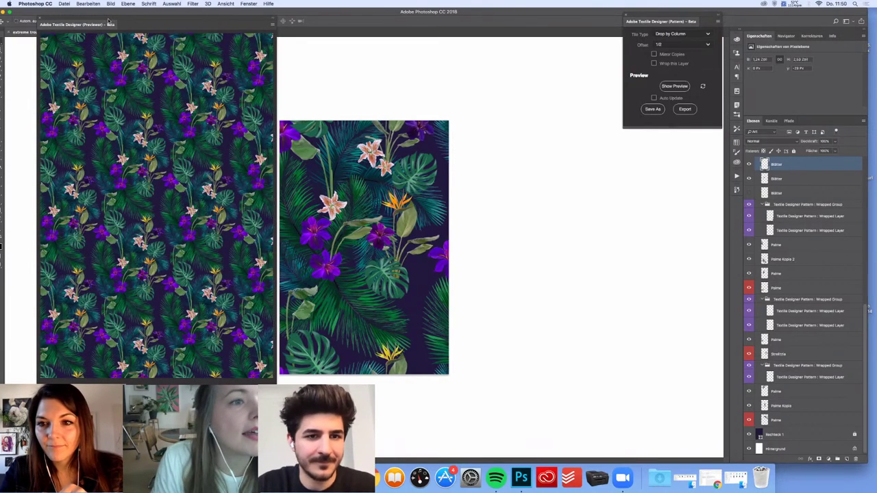
Wrap the palm leaf at the artwork's lower left edge into the repeat, and shift the large lower green palm up and rightward
{"action": "left_click_drag", "start_coordinate": [135, 22], "coordinate": [113, 19]}
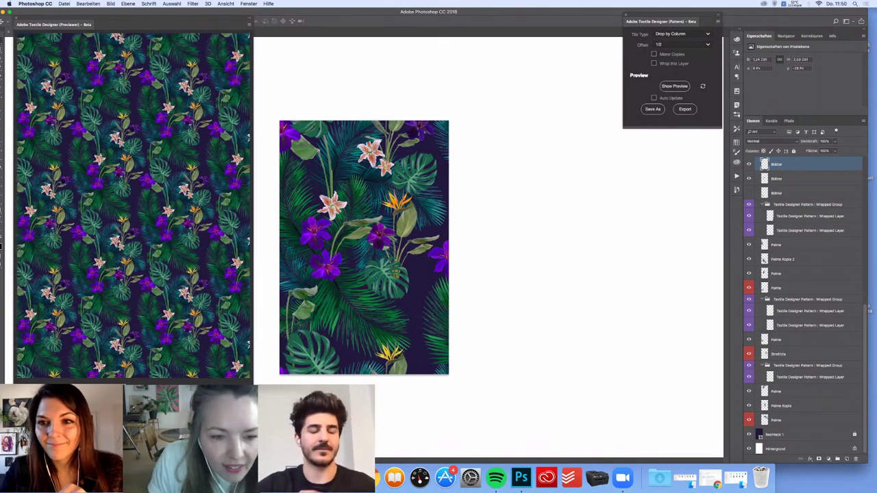
{"action": "left_click_drag", "start_coordinate": [297, 323], "coordinate": [293, 317]}
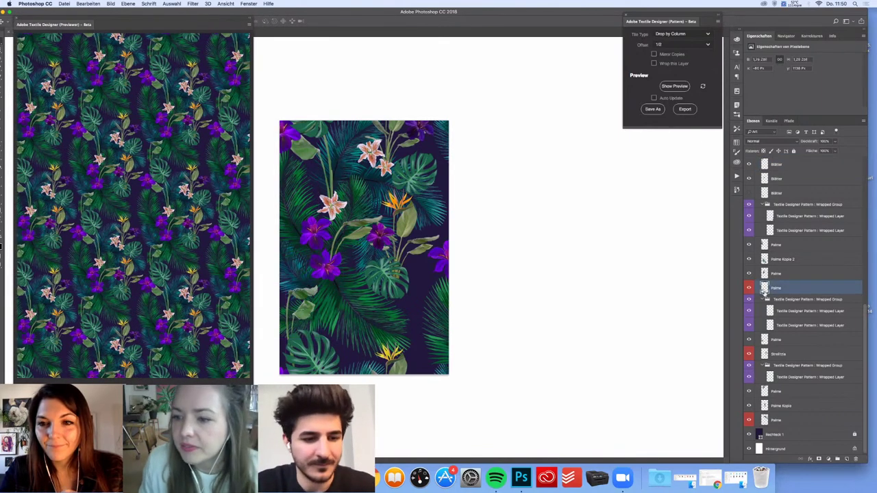
{"action": "left_click", "coordinate": [654, 64]}
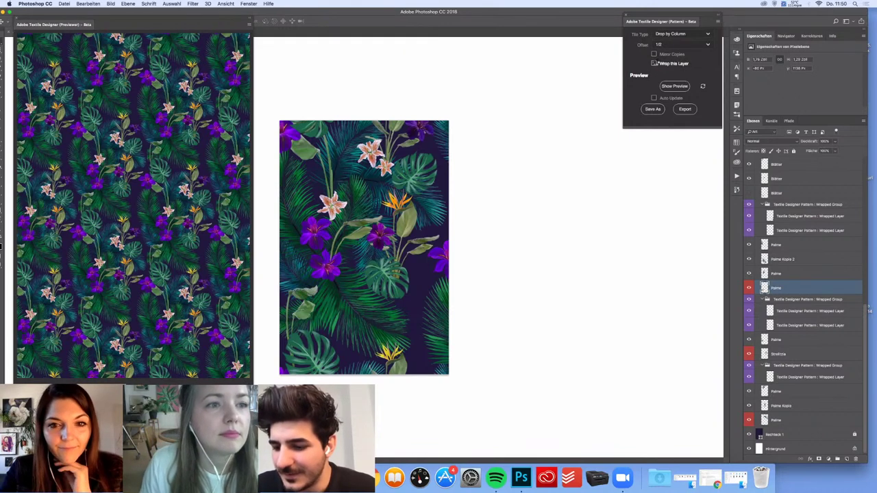
{"action": "left_click", "coordinate": [651, 63]}
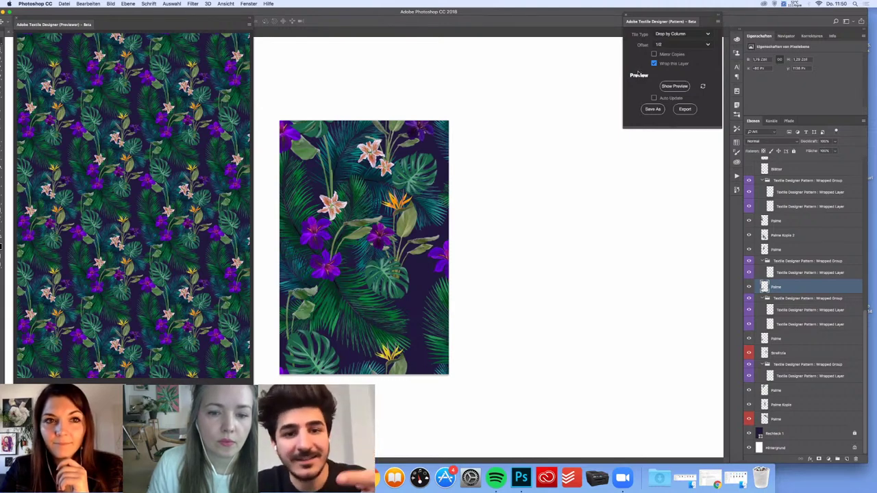
{"action": "left_click_drag", "start_coordinate": [347, 307], "coordinate": [363, 290]}
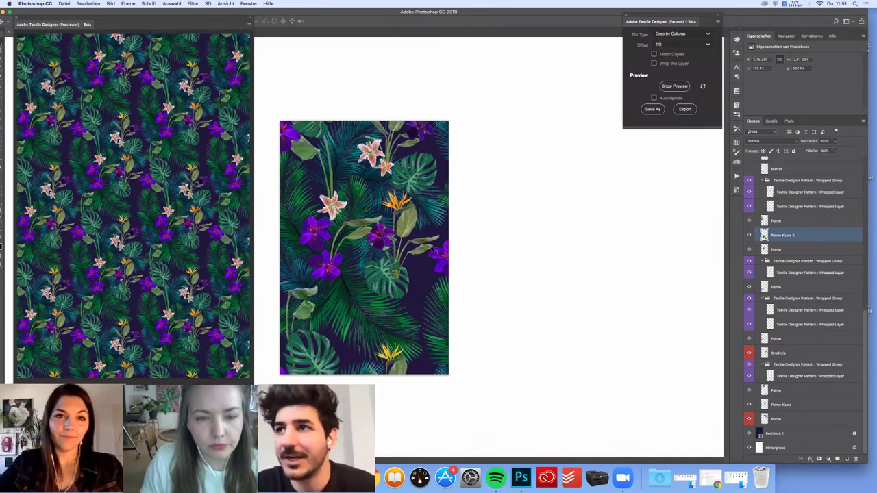
Move the orange strelitzia down toward the artwork's right edge, enlarge it, and wrap it into the repeat
{"action": "left_click", "coordinate": [408, 227], "text": "super"}
{"action": "left_click_drag", "start_coordinate": [408, 227], "coordinate": [421, 257]}
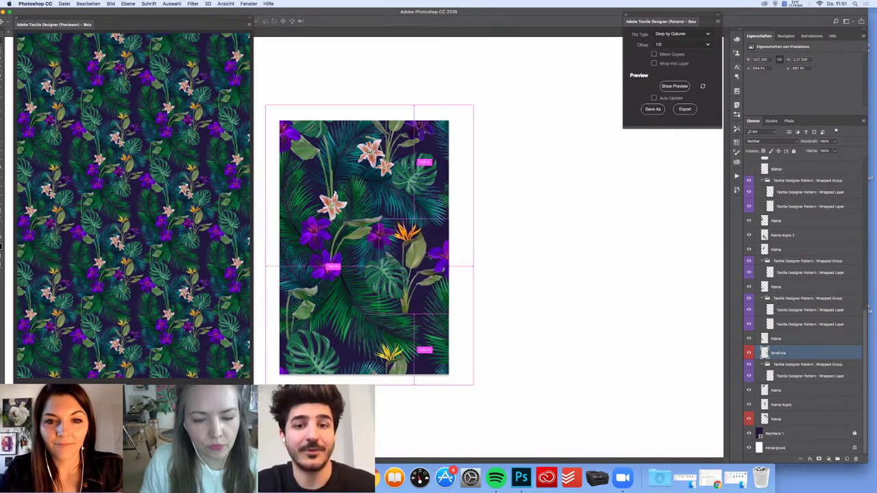
{"action": "key", "text": "super+t"}
{"action": "left_click_drag", "start_coordinate": [449, 219], "coordinate": [472, 187]}
{"action": "mouse_move", "coordinate": [432, 244]}
{"action": "left_mouse_down"}
{"action": "mouse_move", "coordinate": [408, 226]}
{"action": "mouse_move", "coordinate": [432, 244]}
{"action": "left_mouse_up"}
{"action": "key", "text": "Return"}
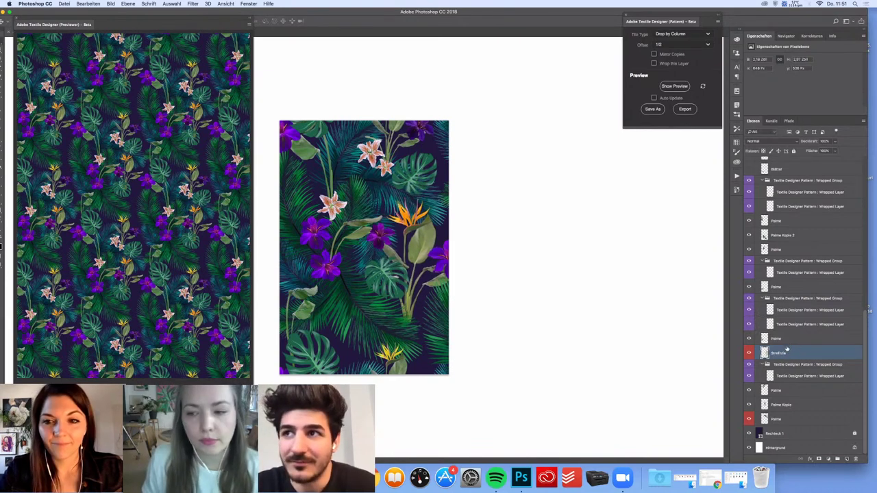
{"action": "left_click", "coordinate": [652, 64]}
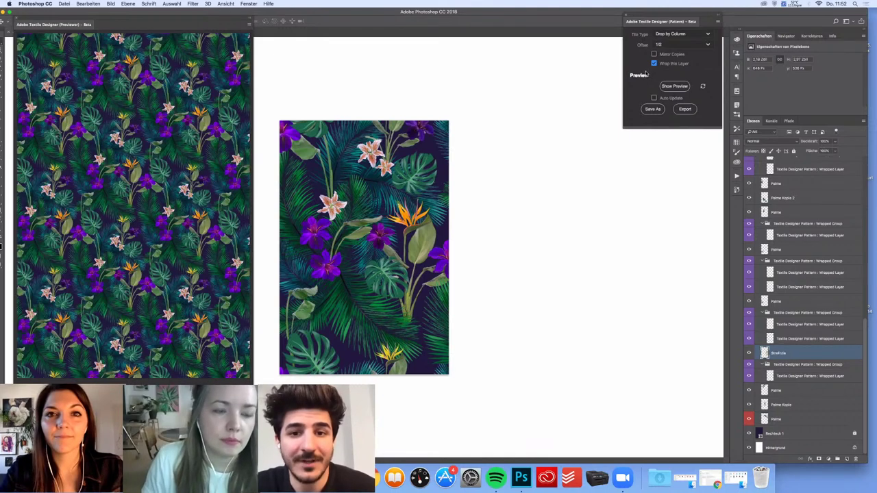
Shift the upper monstera leaf slightly up and rightward, and move the central lily up and leftward
{"action": "left_click", "coordinate": [419, 171]}
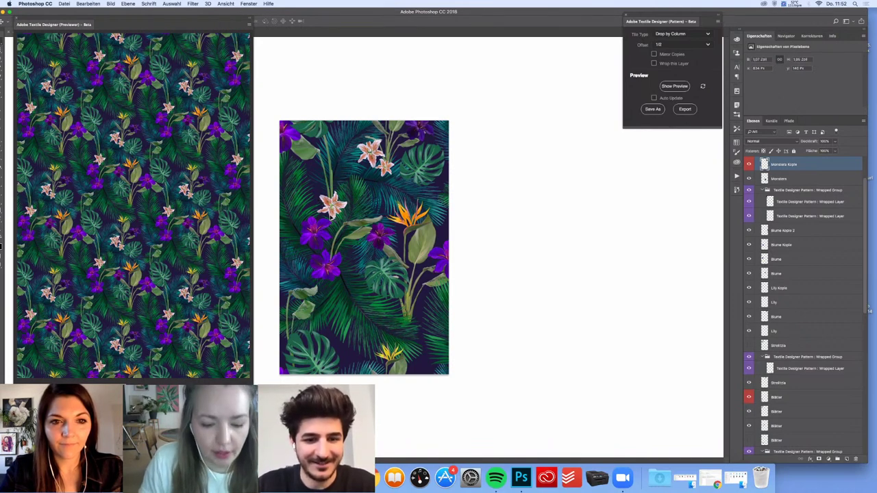
{"action": "left_click_drag", "start_coordinate": [331, 204], "coordinate": [323, 193]}
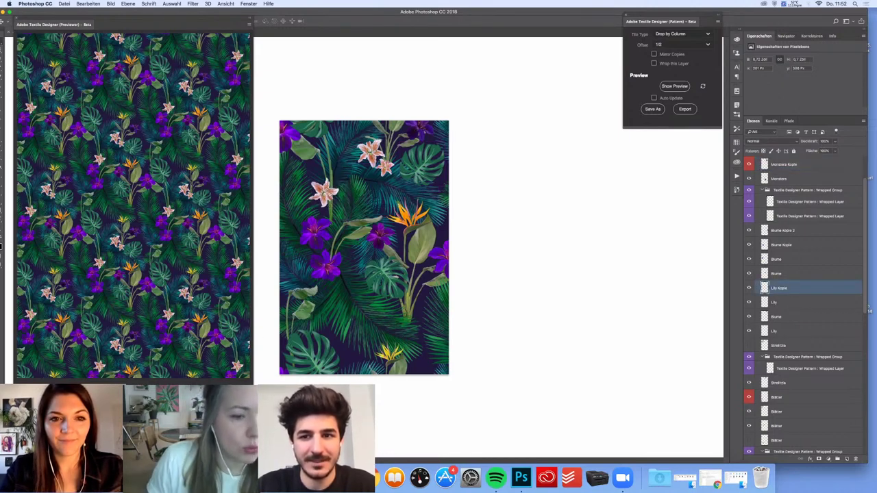
Enlarge the pattern preview and examine the repeat both close up and at a very small scale
{"action": "left_click_drag", "start_coordinate": [253, 206], "coordinate": [381, 206]}
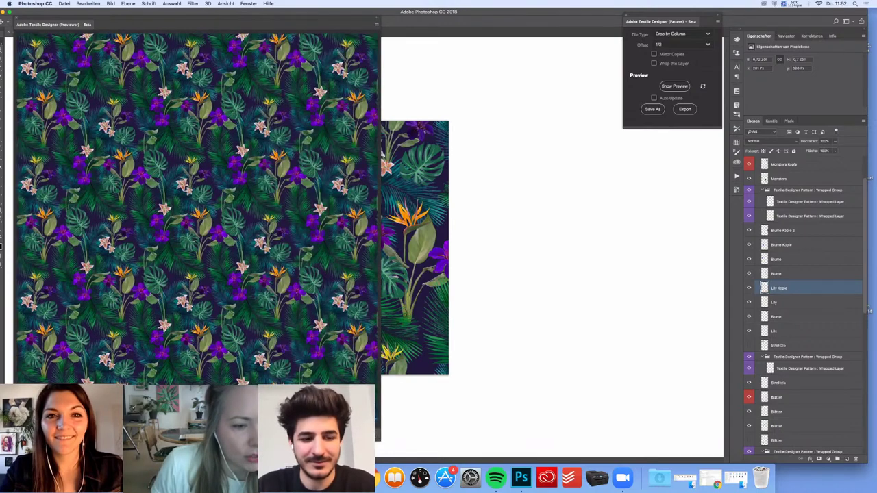
{"action": "scroll", "coordinate": [197, 209], "scroll_direction": "up", "scroll_amount": 3}
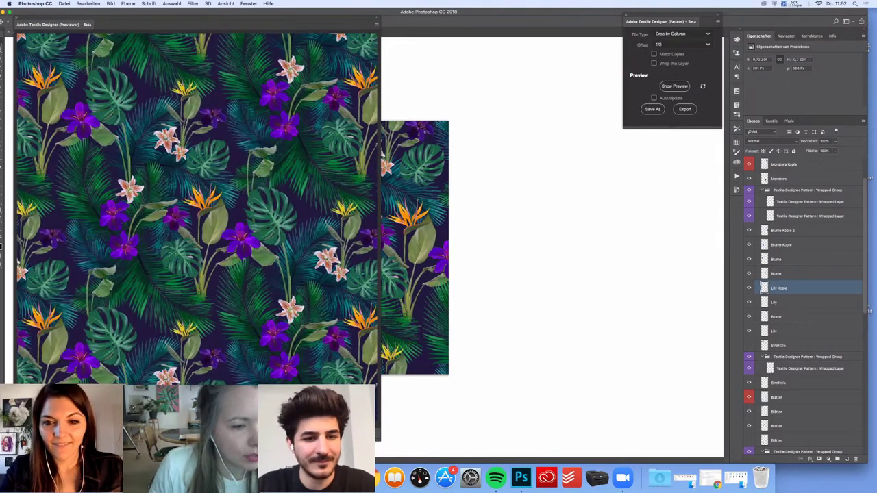
{"action": "scroll", "coordinate": [198, 209], "scroll_direction": "up", "scroll_amount": 2}
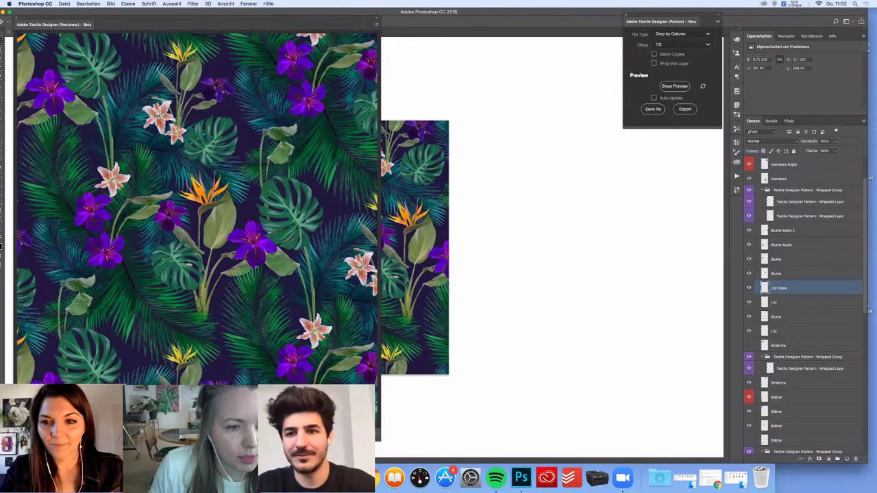
{"action": "scroll", "coordinate": [197, 209], "scroll_direction": "down", "scroll_amount": 10}
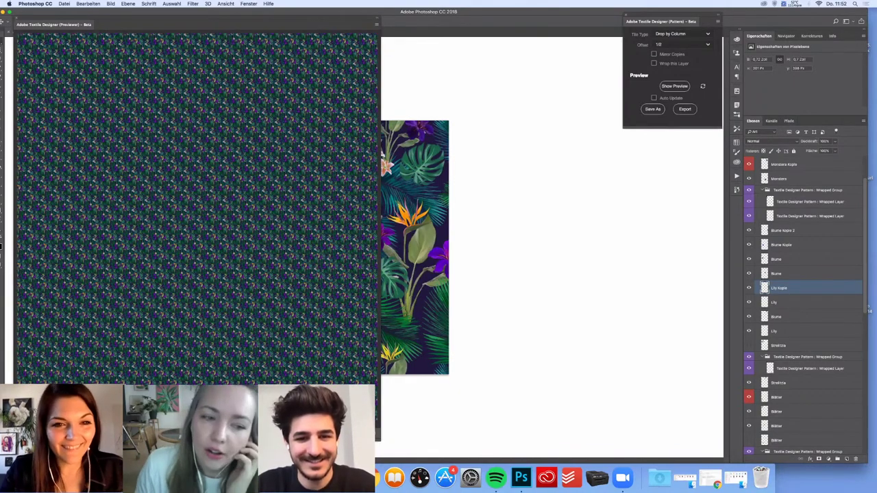
{"action": "scroll", "coordinate": [197, 209], "scroll_direction": "up", "scroll_amount": 10}
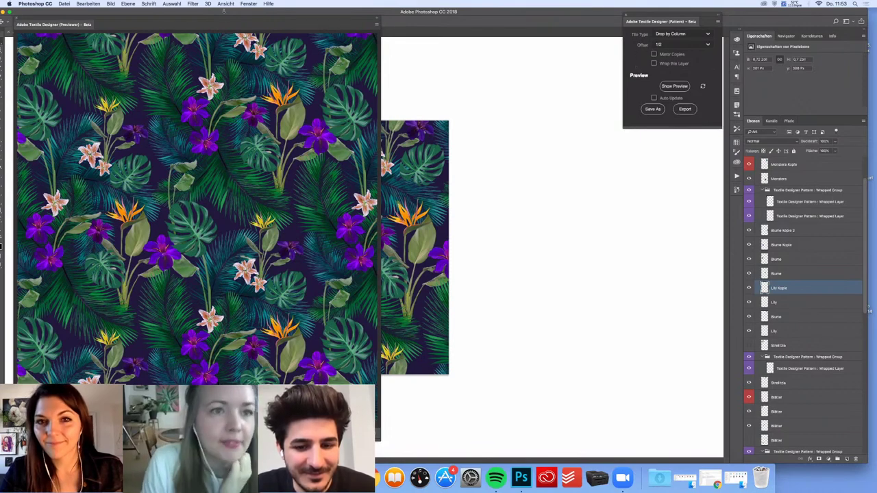
Open the Adobe Textile Designer Colorway extension and create a Digital Colorway separation with 6 inks
{"action": "left_click", "coordinate": [247, 4]}
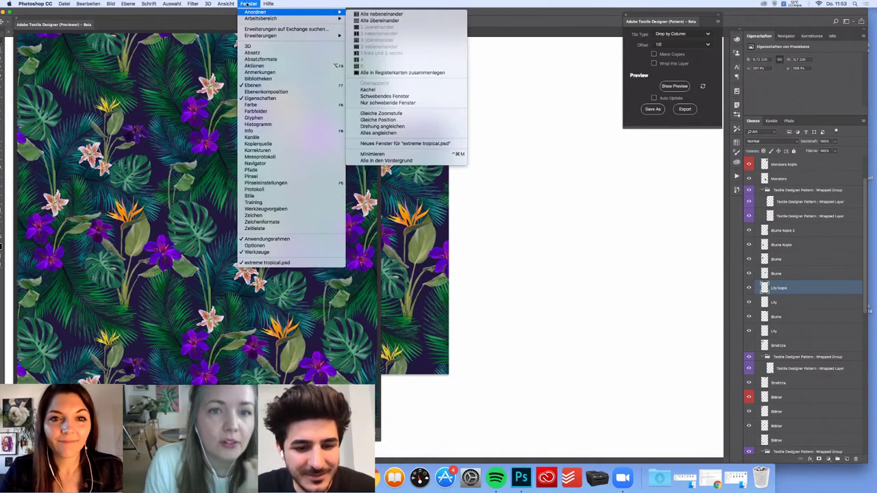
{"action": "mouse_move", "coordinate": [233, 4]}
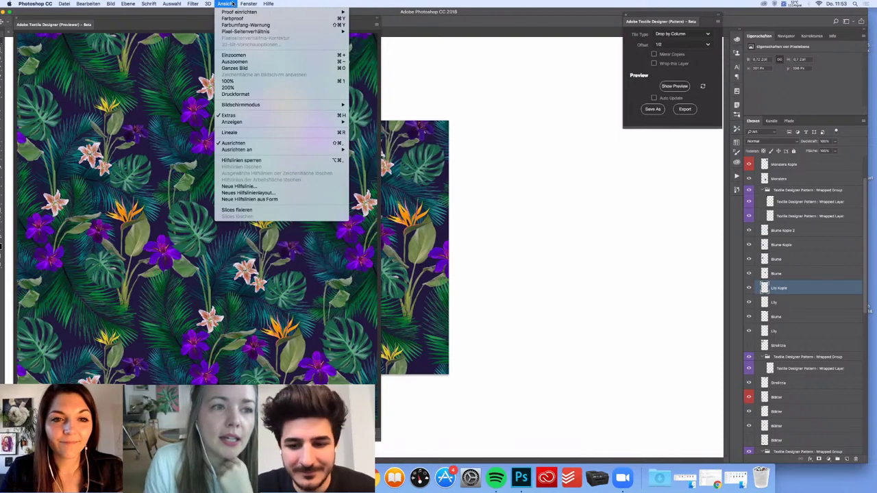
{"action": "mouse_move", "coordinate": [185, 4]}
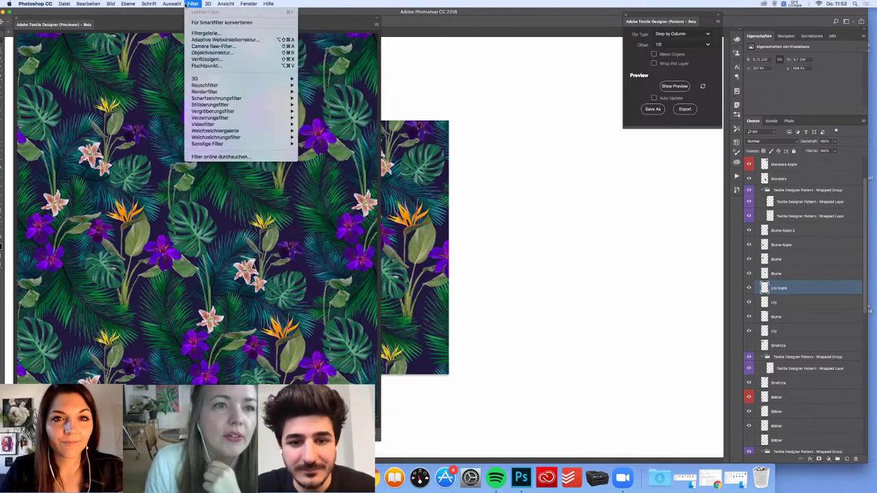
{"action": "mouse_move", "coordinate": [301, 35]}
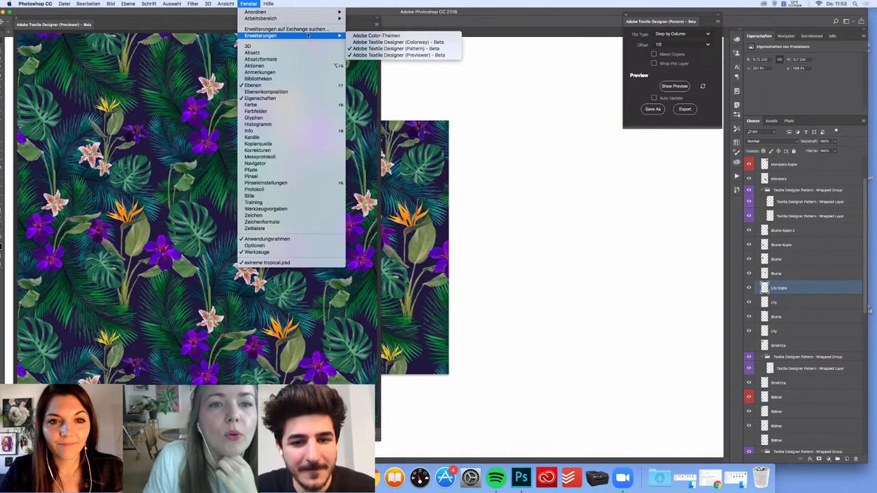
{"action": "left_click", "coordinate": [368, 42]}
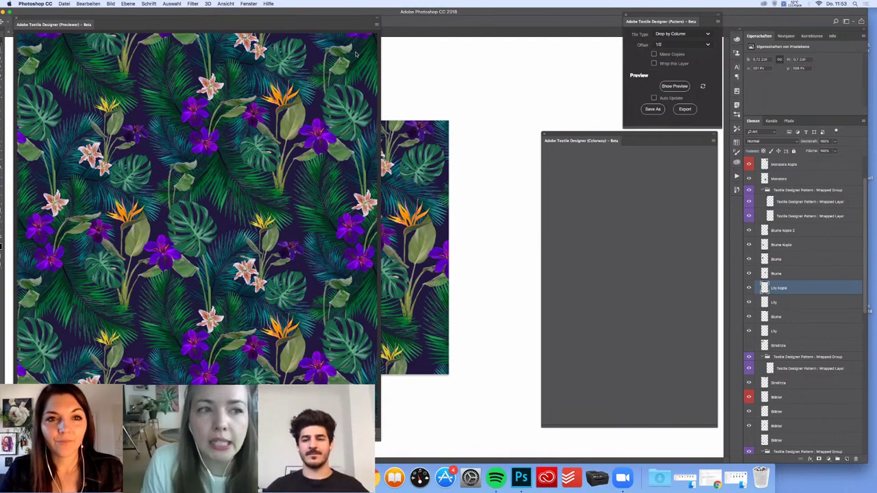
{"action": "left_click_drag", "start_coordinate": [587, 134], "coordinate": [510, 130]}
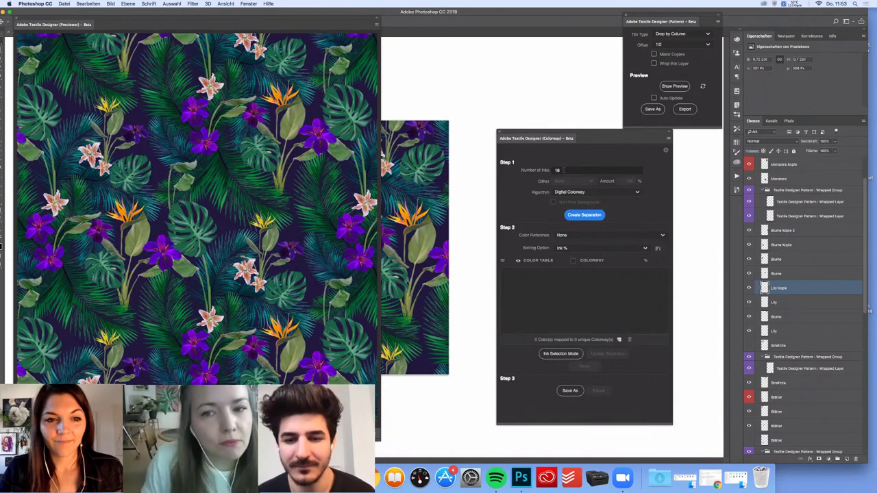
{"action": "double_click", "coordinate": [558, 170]}
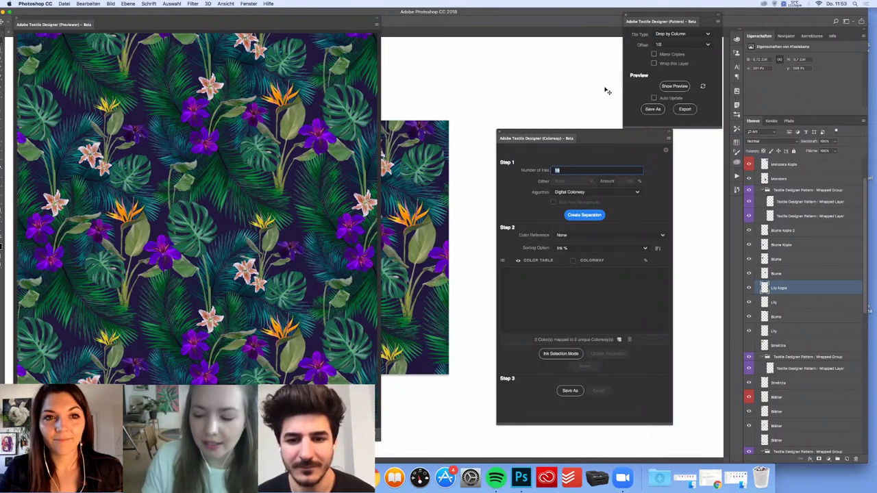
{"action": "type", "text": "8"}
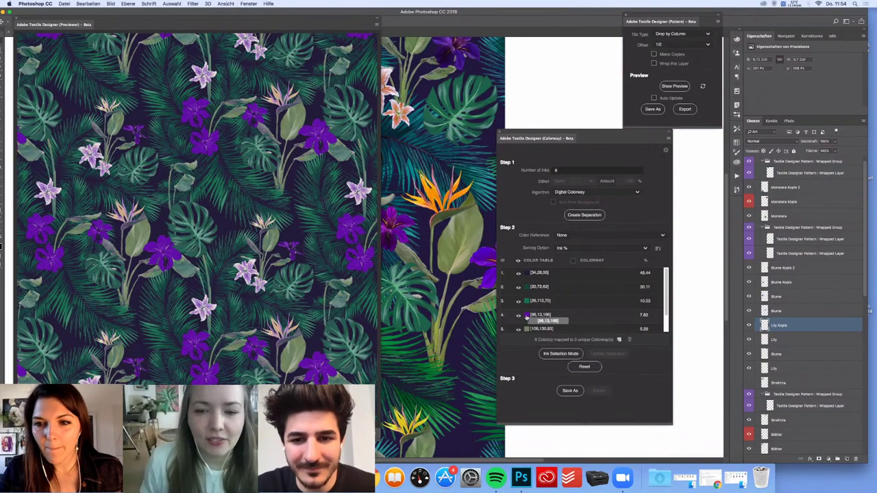
Change the purple ink of the separation to orange ff910f
{"action": "left_click", "coordinate": [533, 315]}
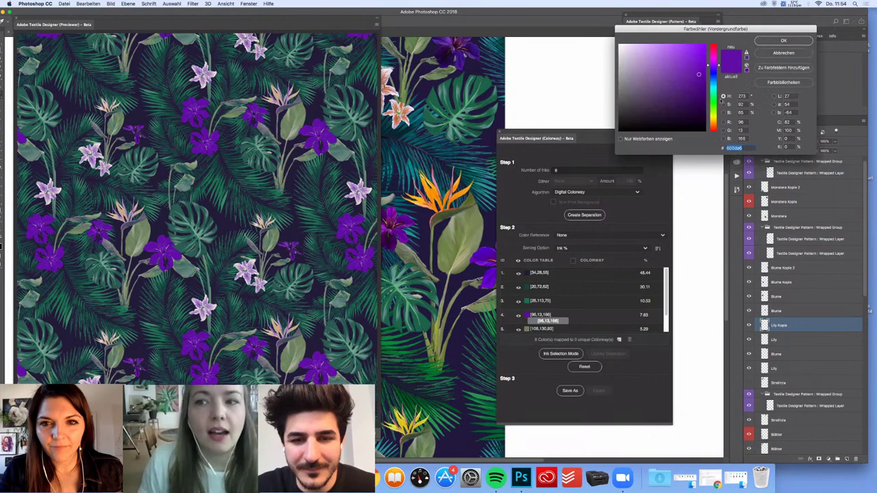
{"action": "left_click", "coordinate": [715, 125]}
{"action": "type", "text": "ff910f"}
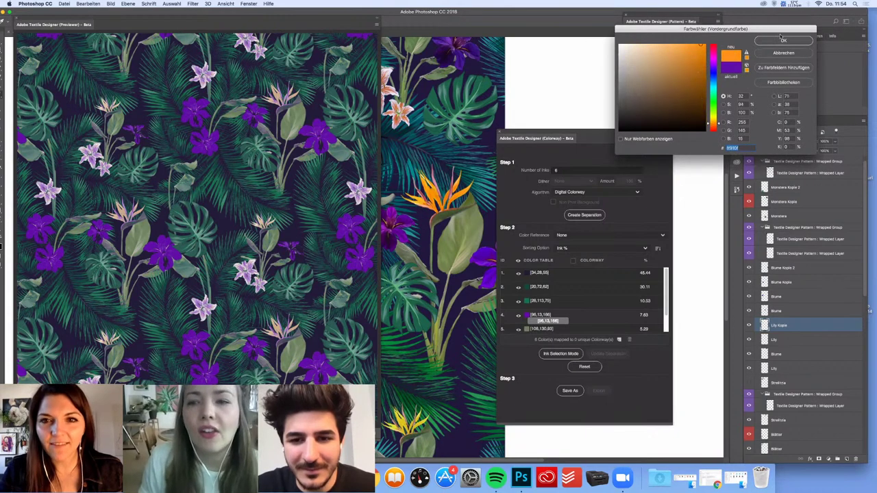
{"action": "key", "text": "Return"}
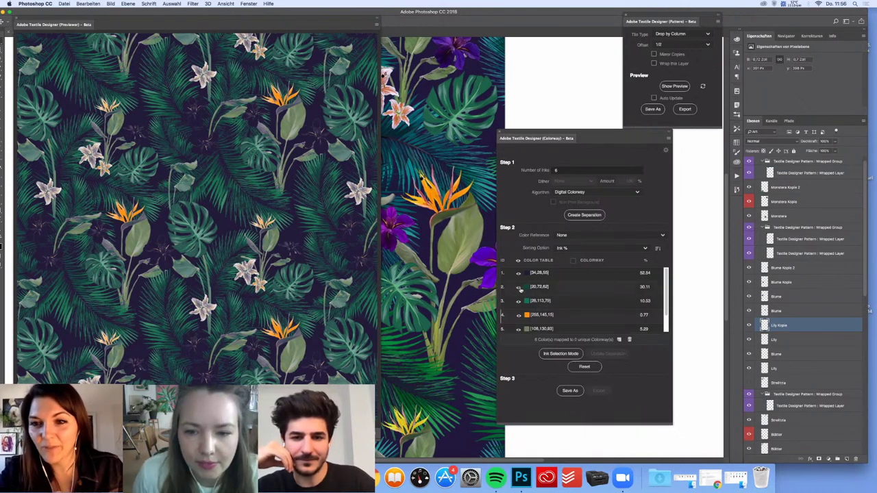
Change the separation's fifth, grey-green ink to slate blue 5d6582
{"action": "left_click", "coordinate": [565, 170]}
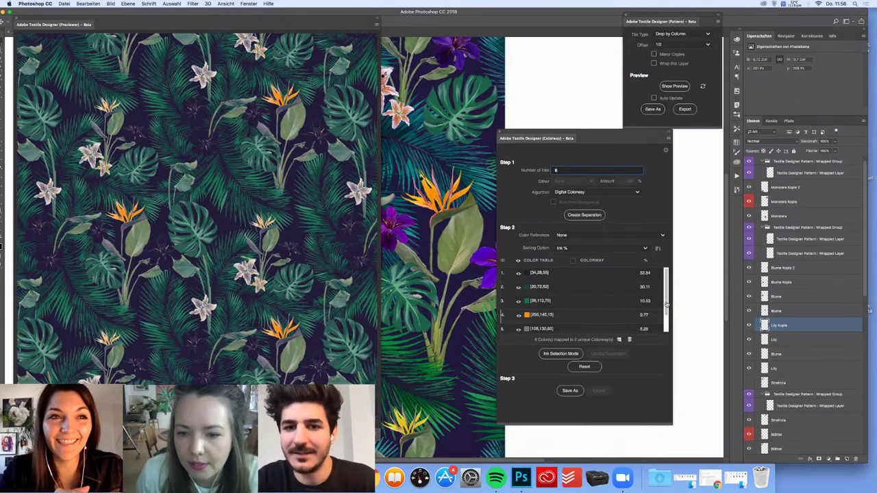
{"action": "scroll", "coordinate": [667, 305], "scroll_direction": "down", "scroll_amount": 2}
{"action": "left_click", "coordinate": [528, 308]}
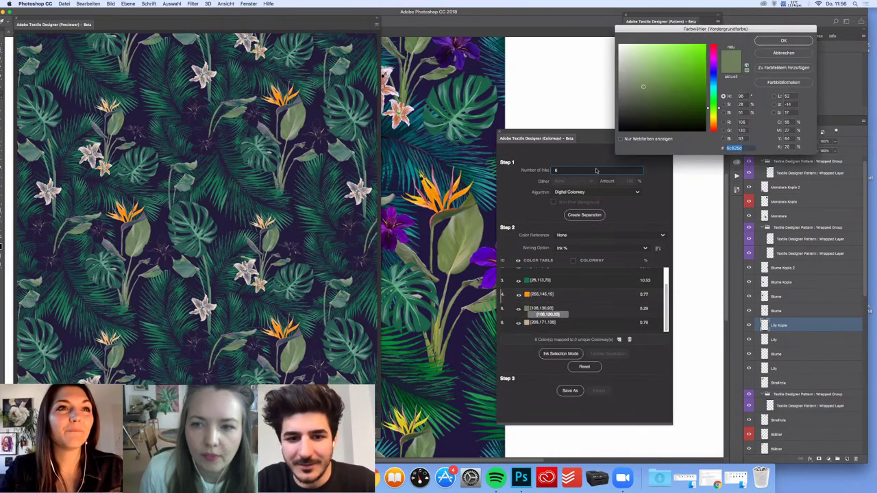
{"action": "left_click", "coordinate": [713, 76]}
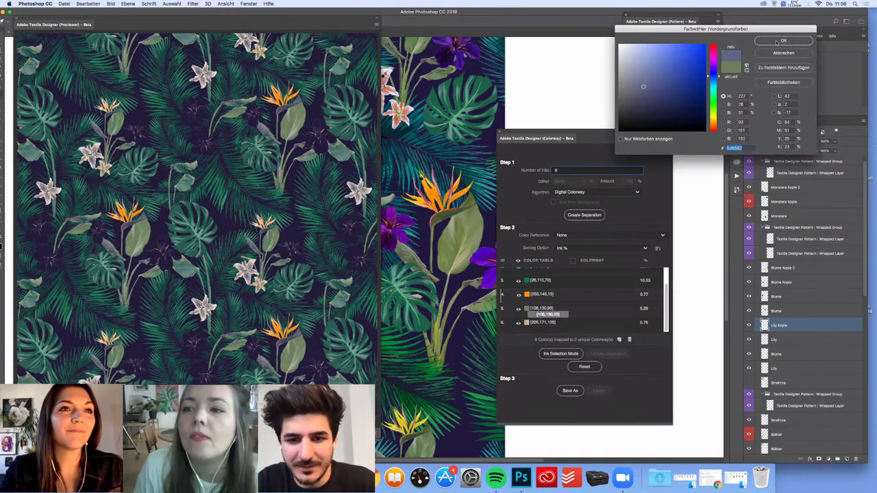
{"action": "key", "text": "Return"}
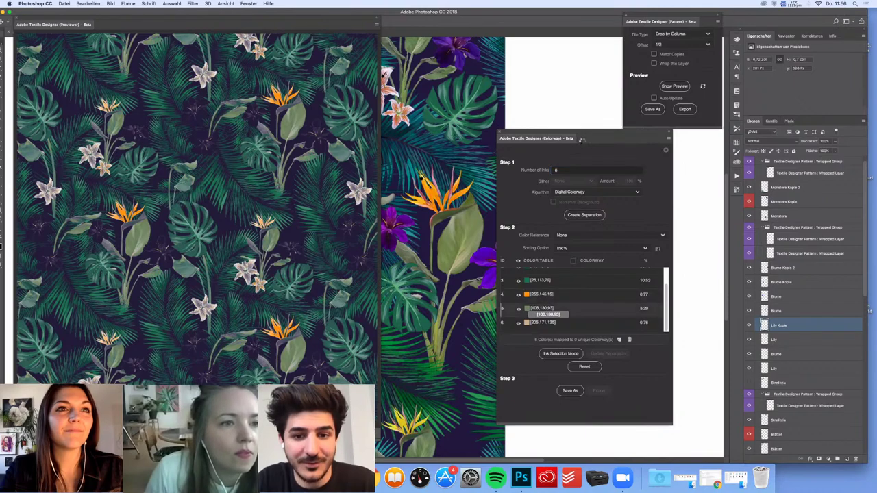